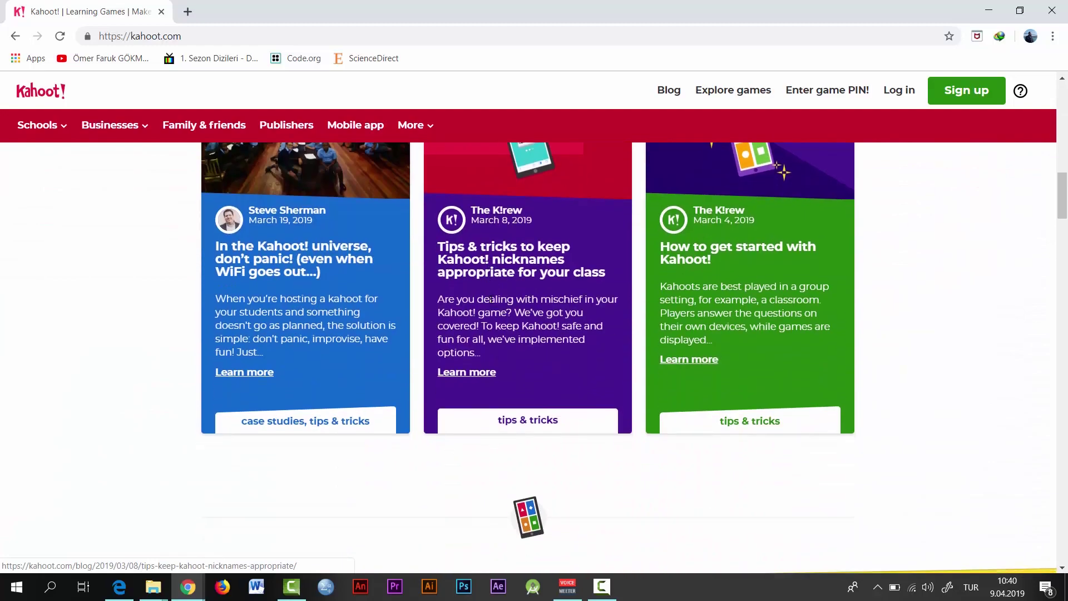
Step: Look through the Kahoot! homepage's blog posts, featured learning games, business sections and footer links, and return to its start
scroll(492, 304, "down", 2)
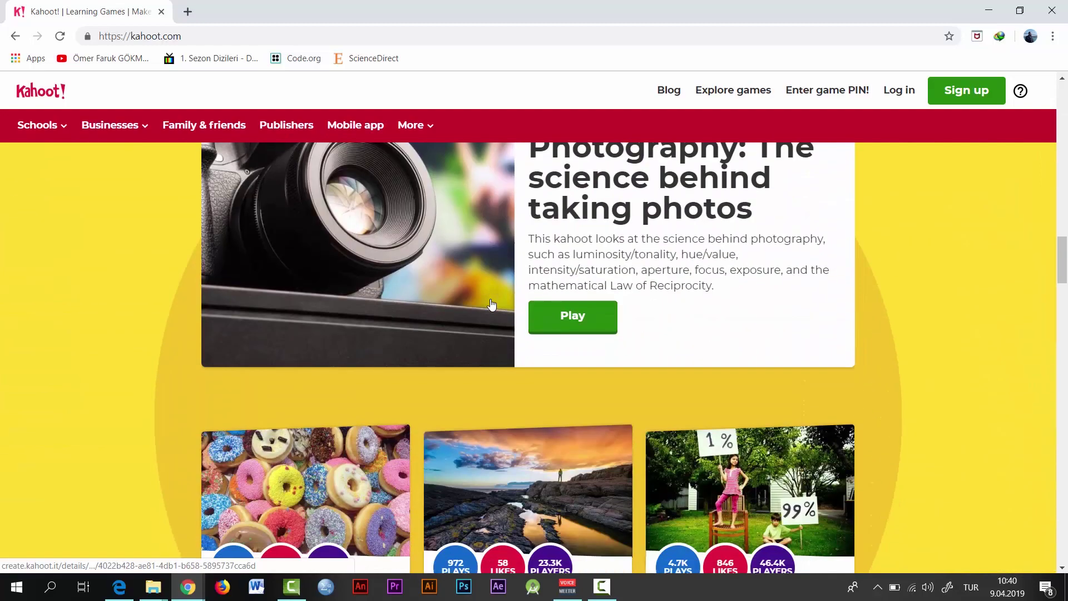
scroll(492, 305, "down", 7)
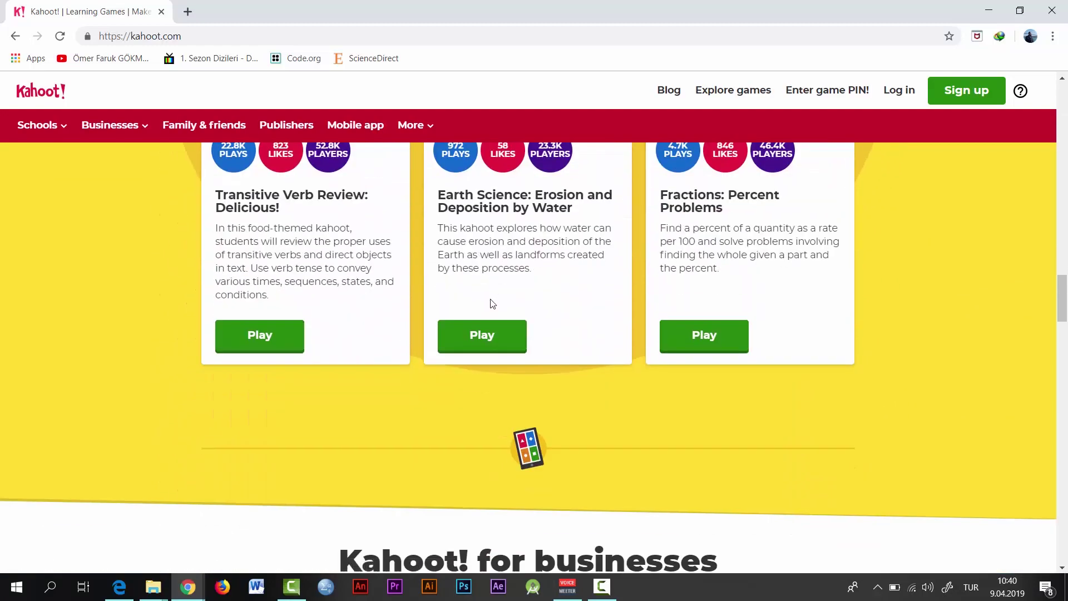
scroll(492, 305, "down", 13)
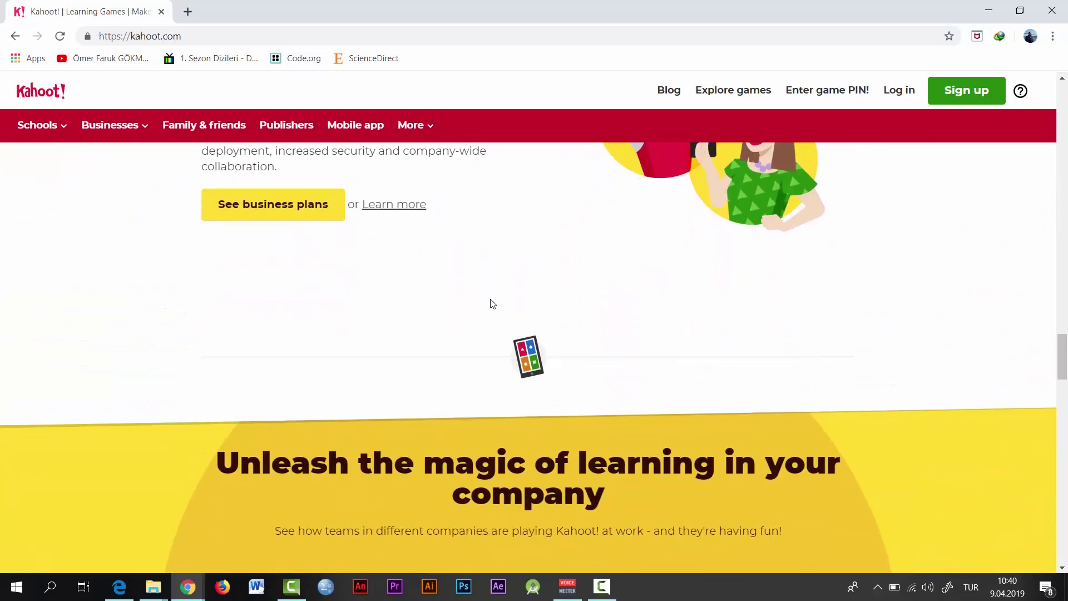
scroll(492, 304, "down", 9)
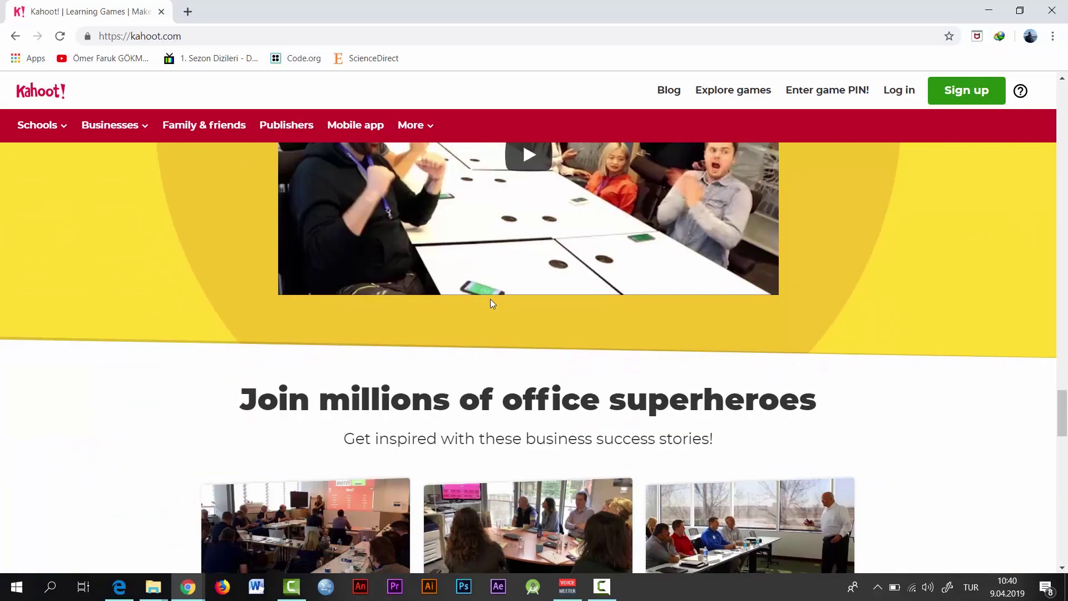
scroll(492, 303, "down", 18)
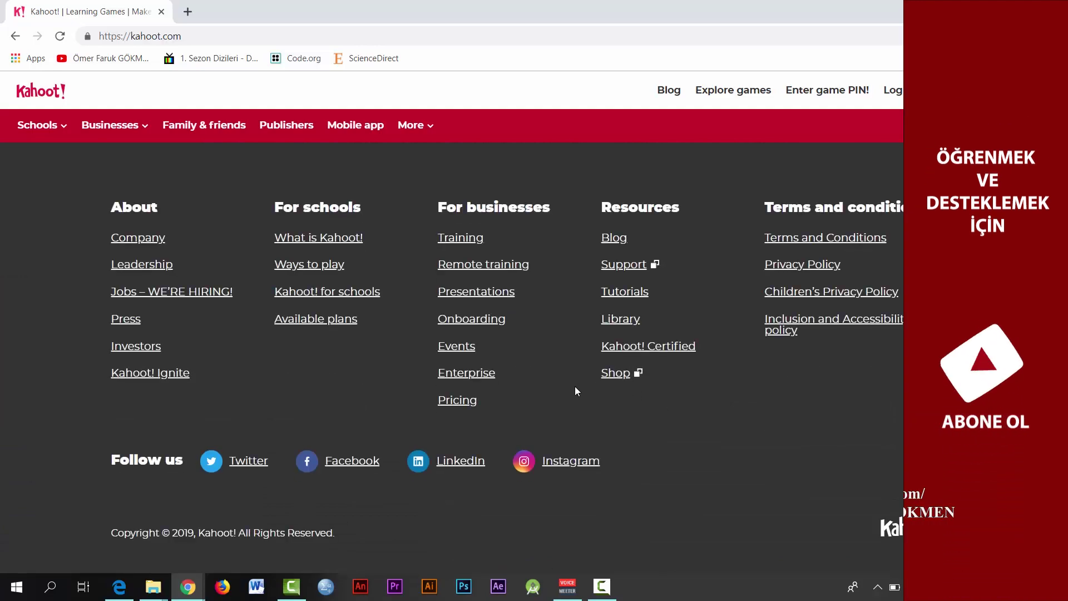
scroll(536, 376, "up", 5)
scroll(535, 375, "up", 5)
scroll(534, 375, "up", 3)
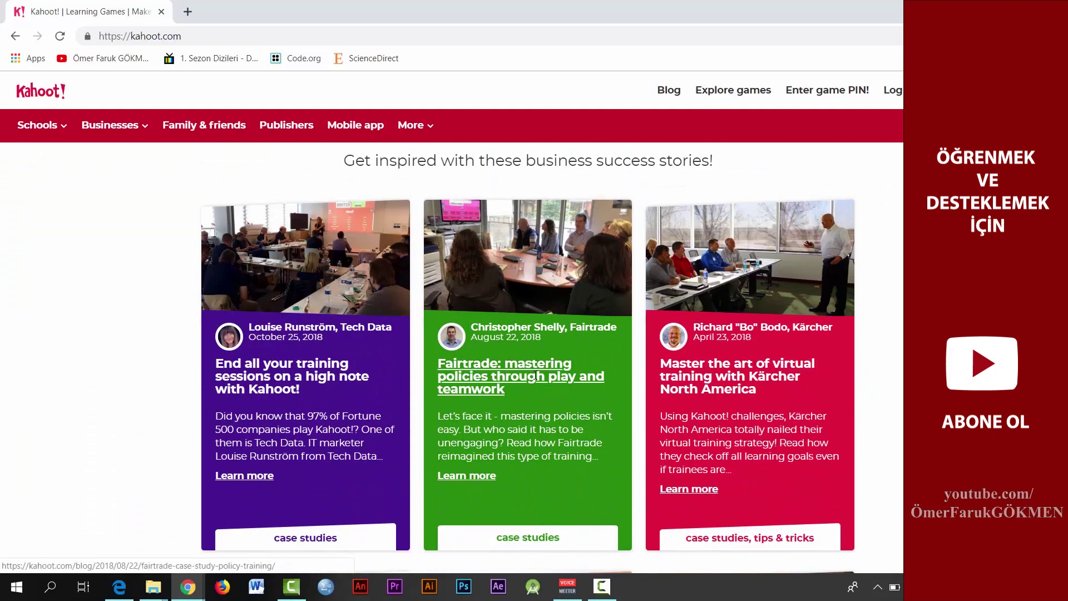
scroll(534, 376, "up", 10)
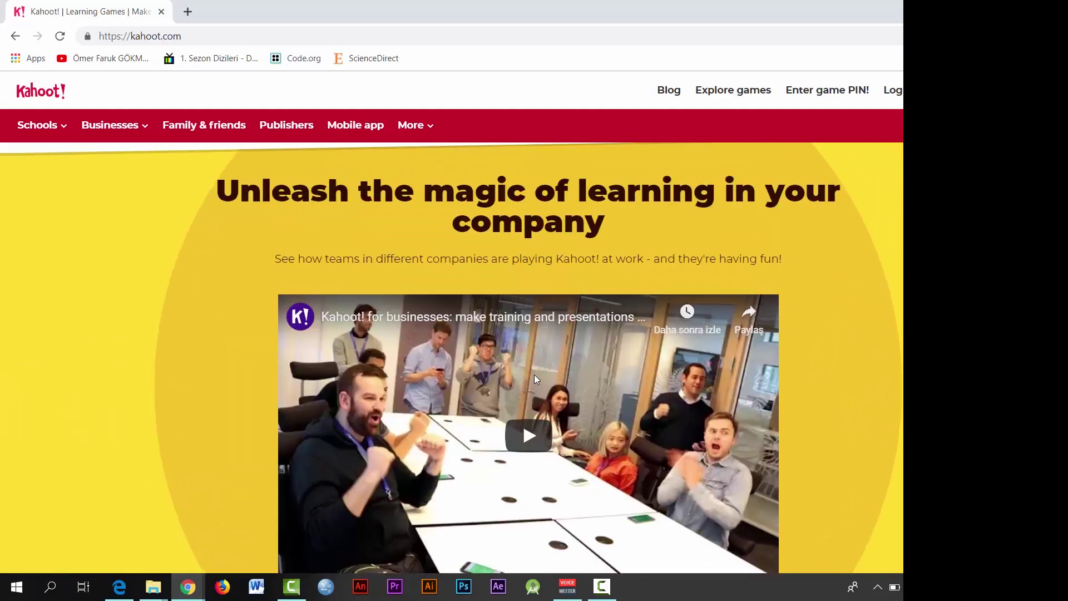
scroll(534, 376, "up", 7)
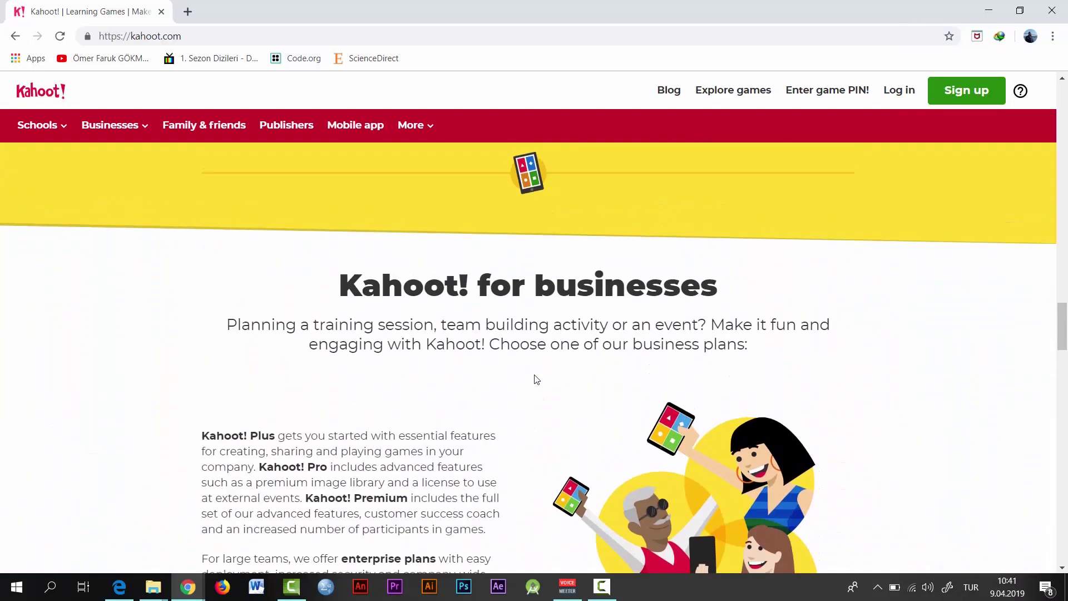
scroll(534, 375, "up", 15)
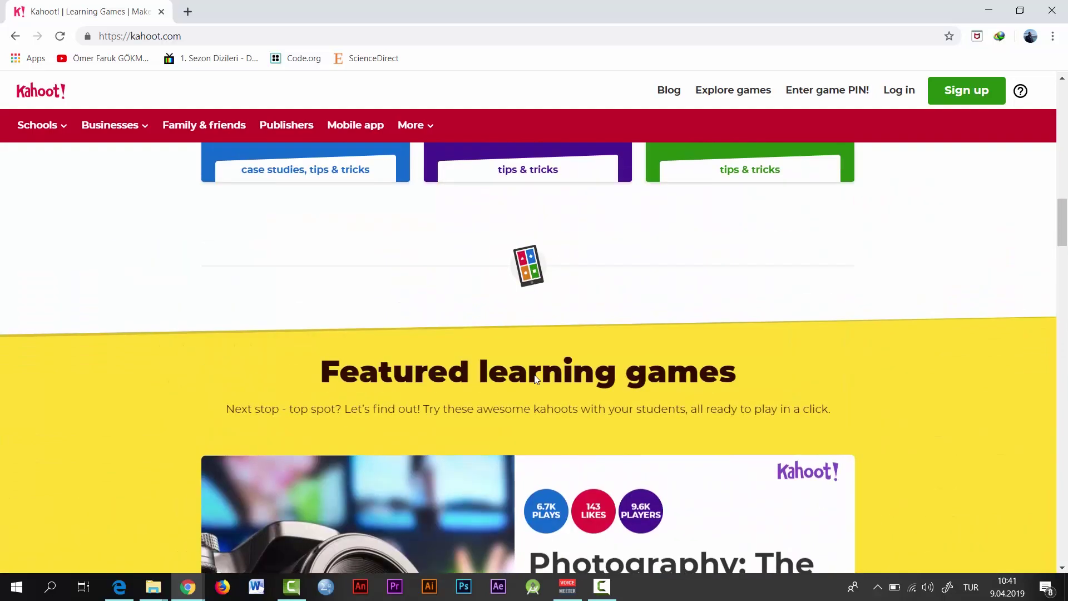
scroll(536, 378, "up", 10)
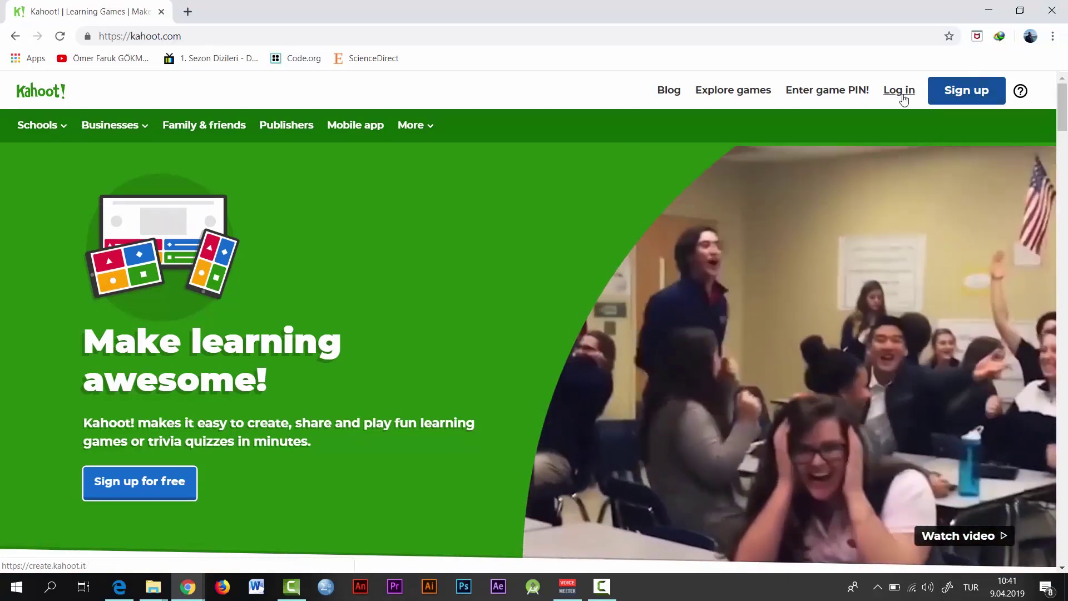
Step: Open the sign-up page in a new tab, view the sign-up options for a teacher account, and return to the account types
right_click(967, 96)
left_click(919, 105)
left_click(273, 10)
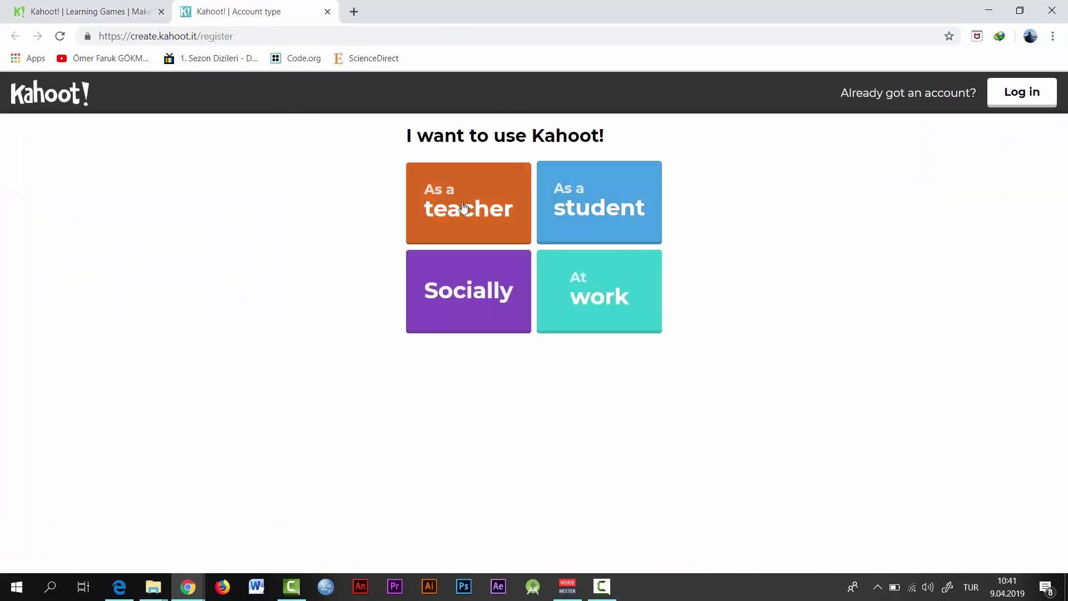
left_click(558, 199)
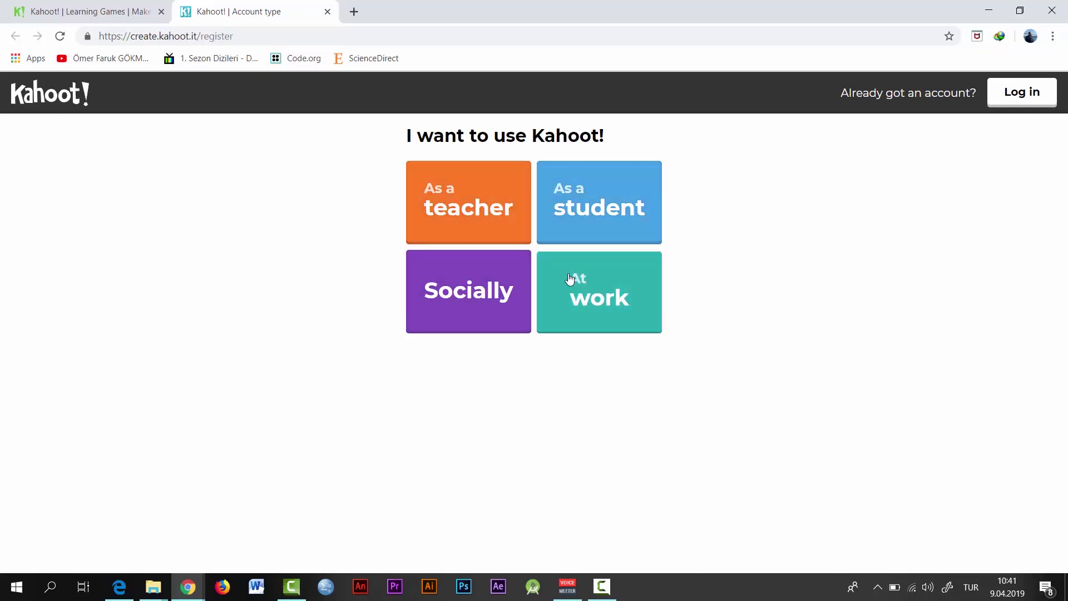
left_click(476, 207)
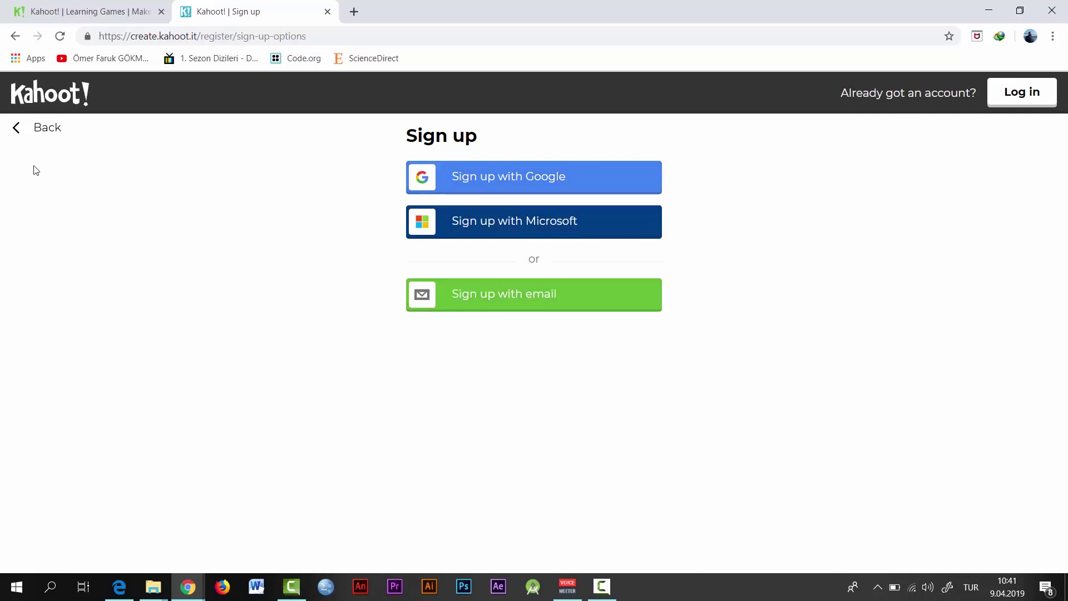
left_click(18, 134)
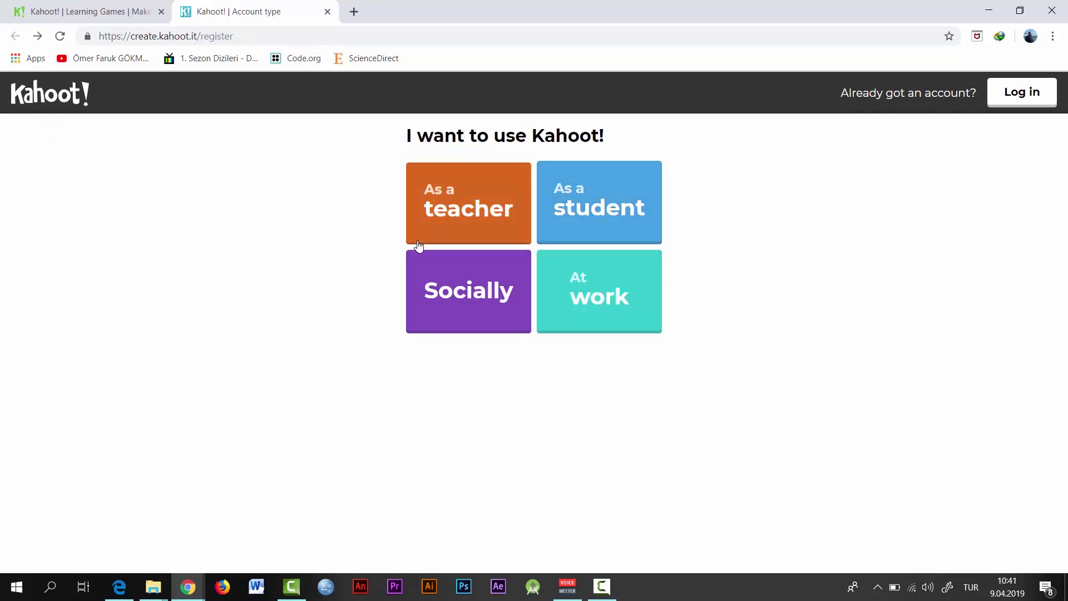
left_click(448, 234)
Step: Return to the Kahoot! homepage tab and log in with the Google account
left_click(89, 11)
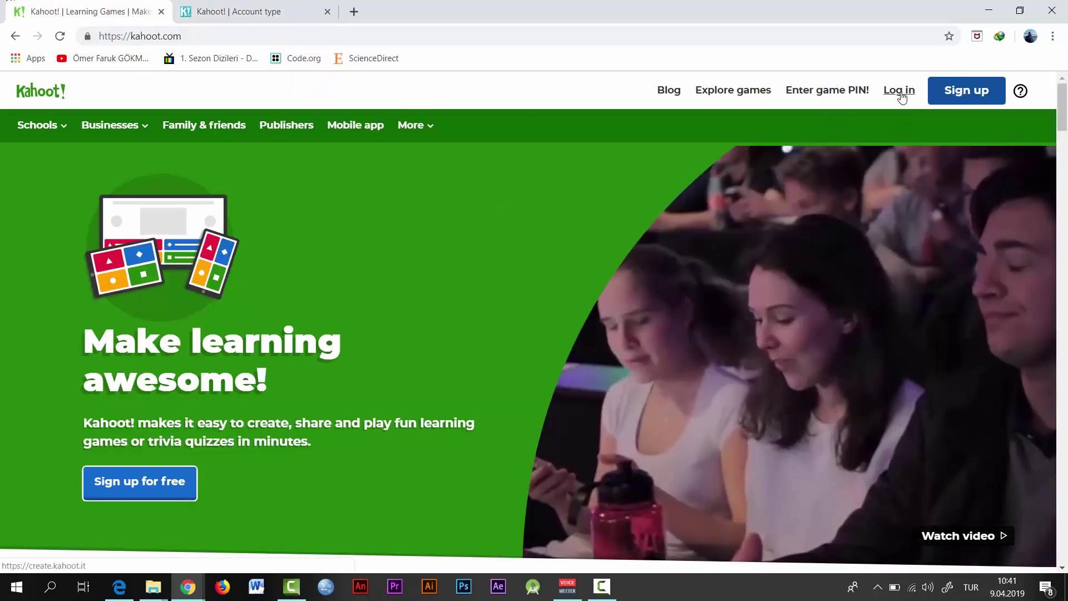
left_click(900, 91)
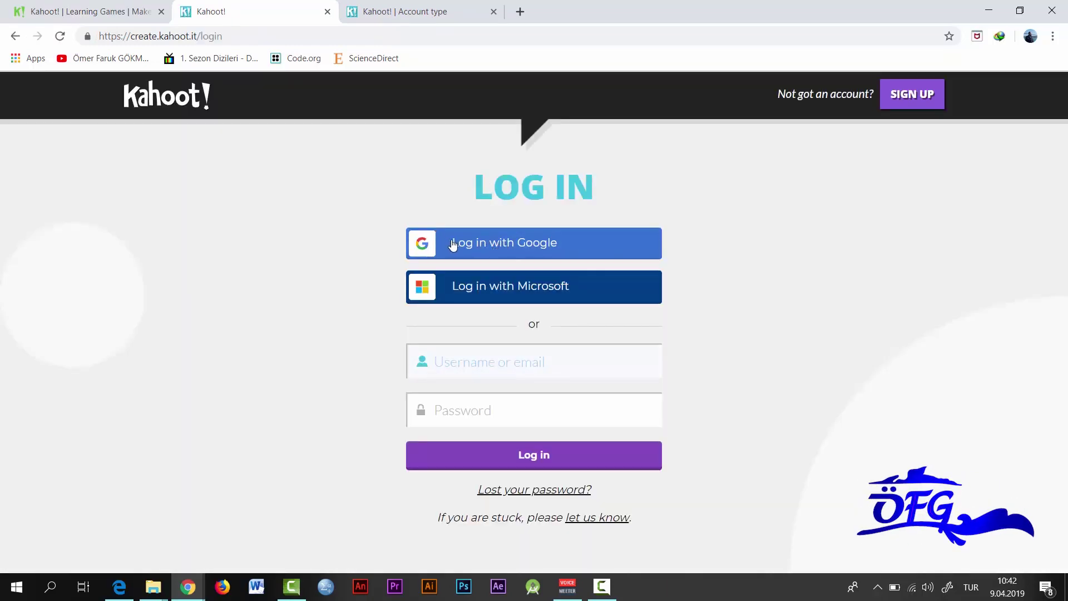
left_click(550, 249)
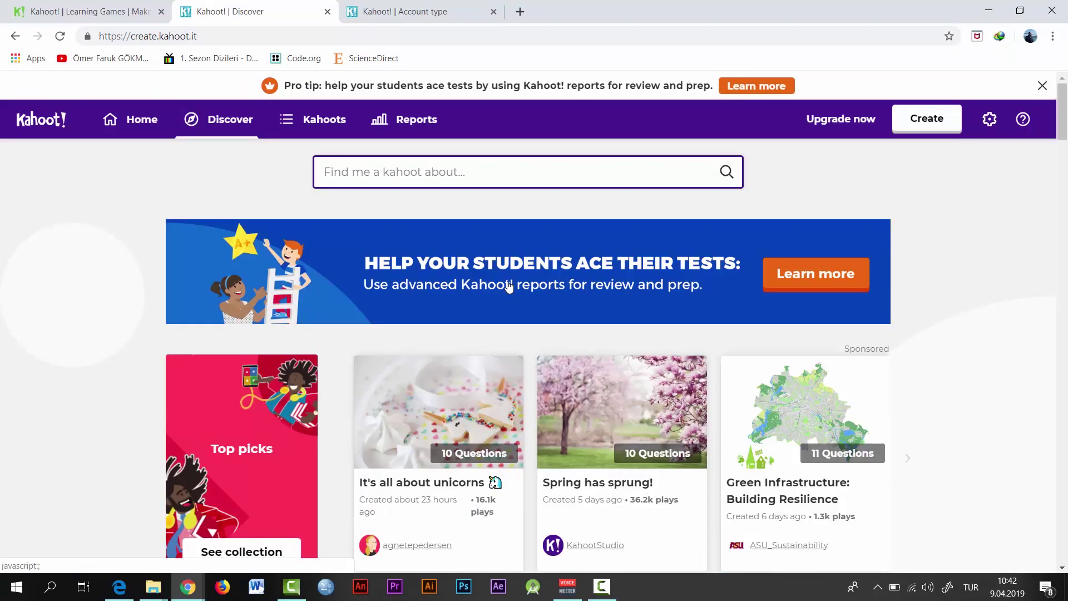
Step: Browse the Top picks, Sustainability and Britannica collections on the Discover page and open the World History: Castles kahoot
scroll(508, 288, "down", 3)
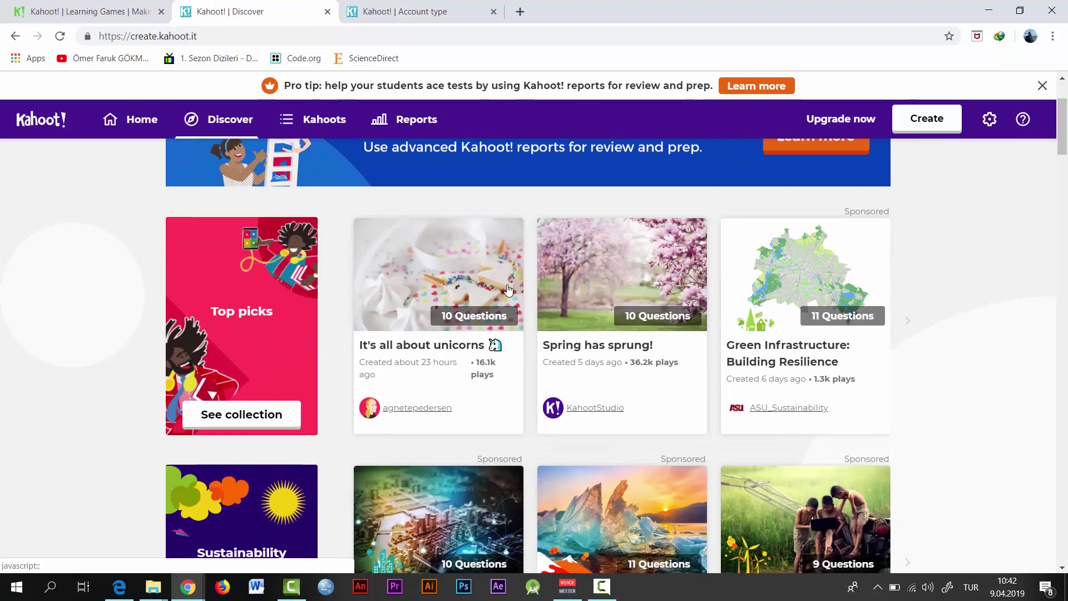
scroll(508, 288, "up", 3)
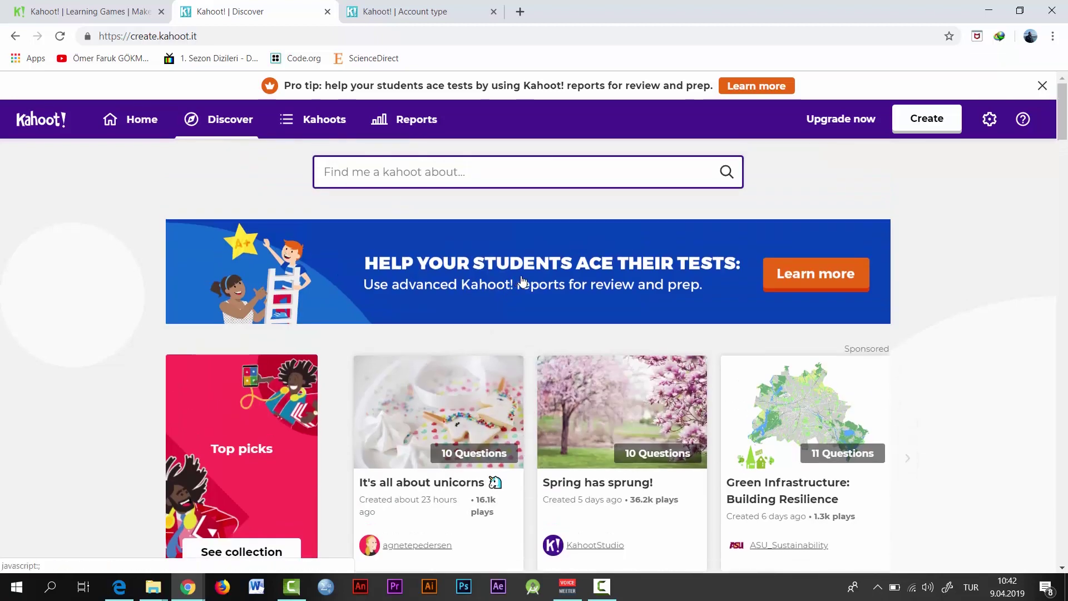
scroll(508, 288, "down", 3)
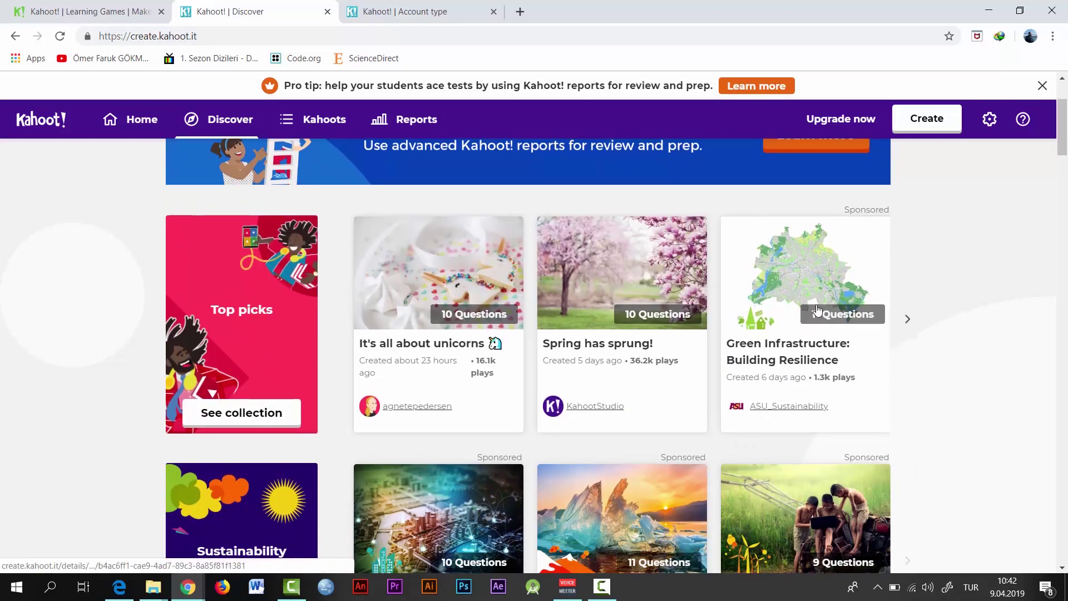
scroll(818, 311, "down", 3)
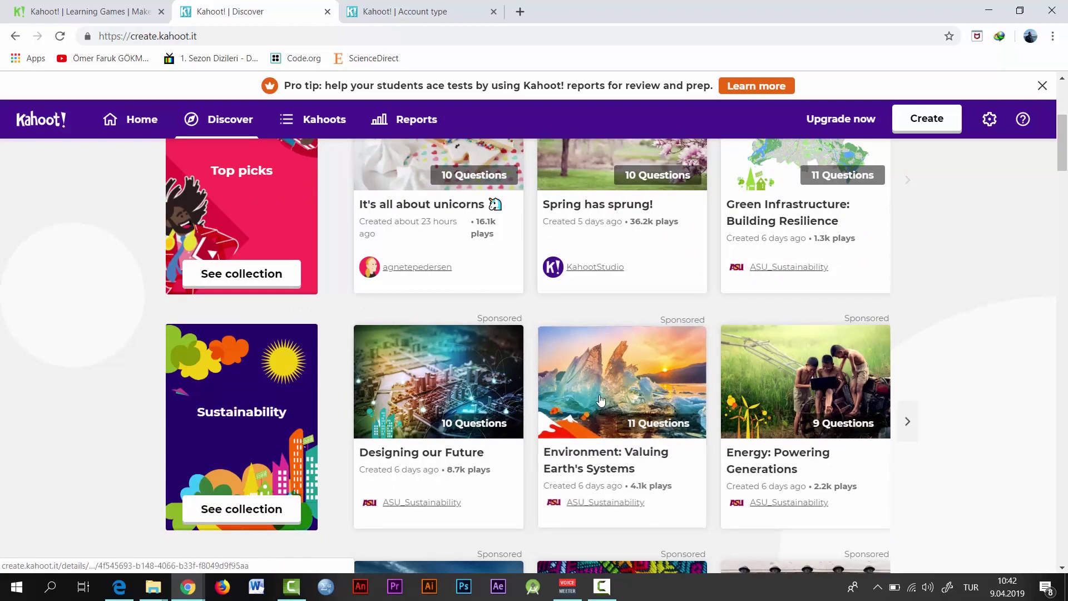
scroll(795, 392, "down", 5)
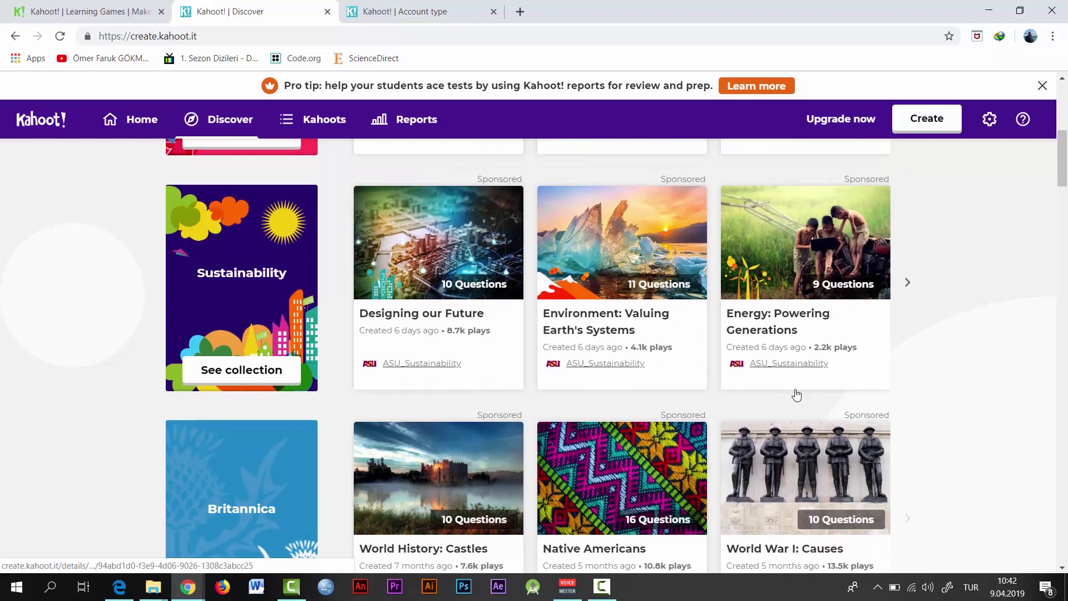
scroll(625, 404, "down", 3)
scroll(625, 400, "down", 3)
scroll(626, 400, "up", 5)
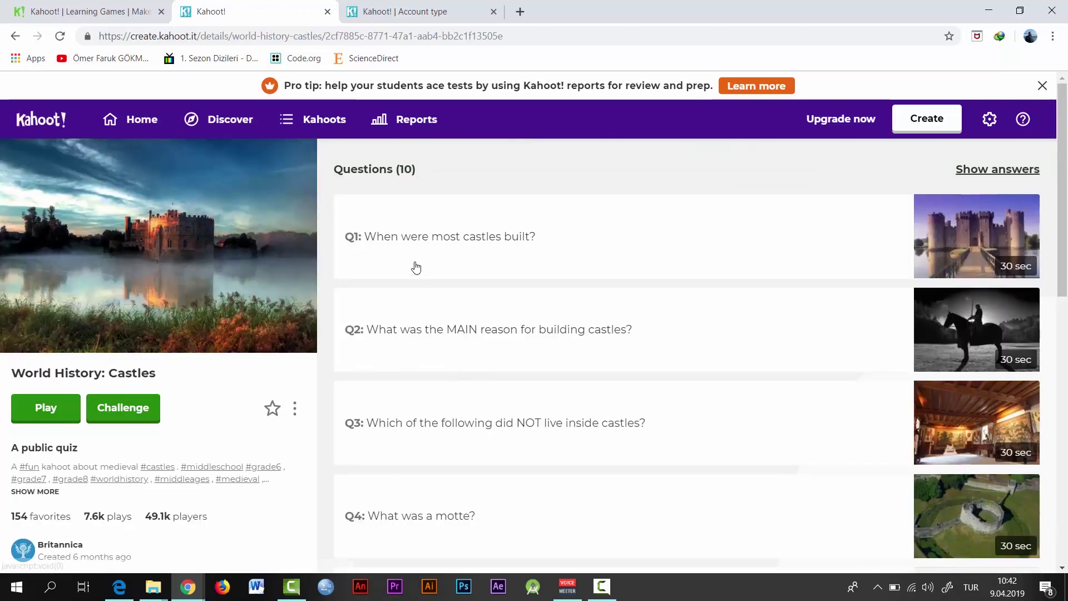
Step: Review the World History: Castles quiz details and question list, expanding the answer choices of question 1
left_click(56, 410)
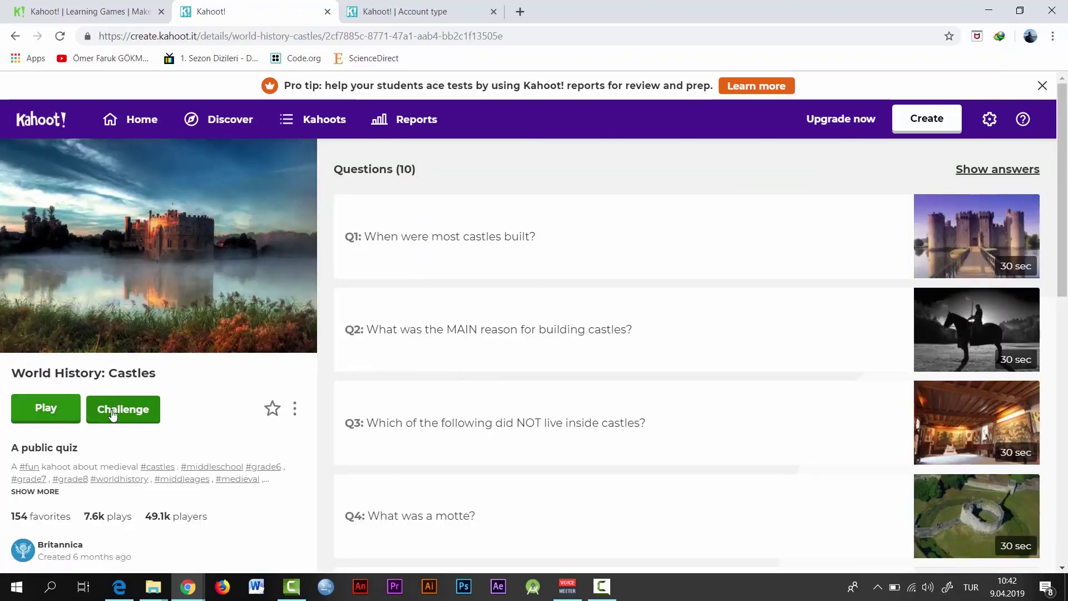
scroll(139, 409, "down", 5)
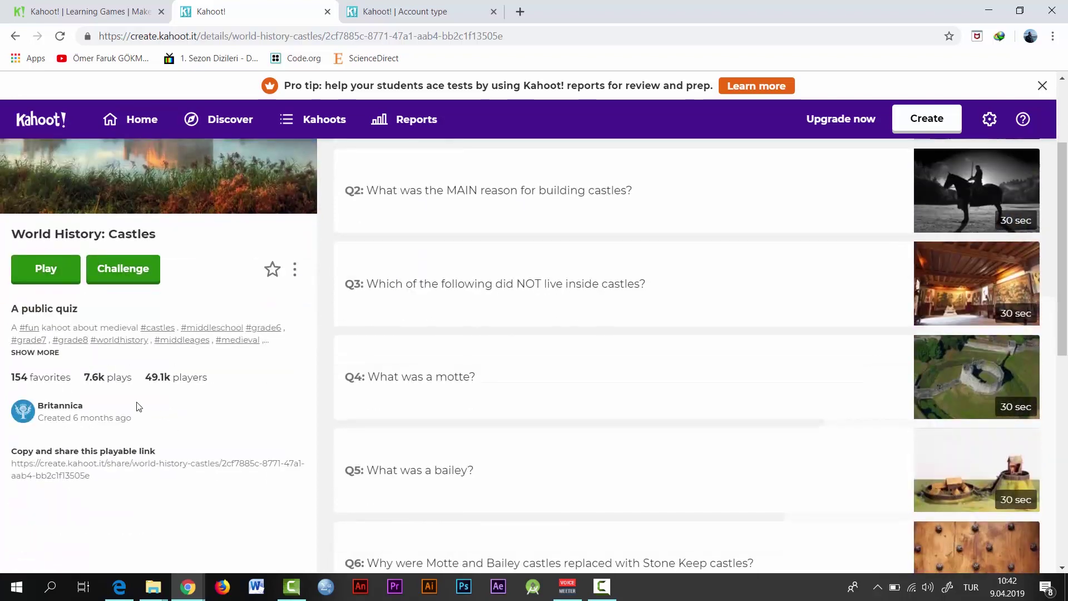
scroll(141, 409, "up", 5)
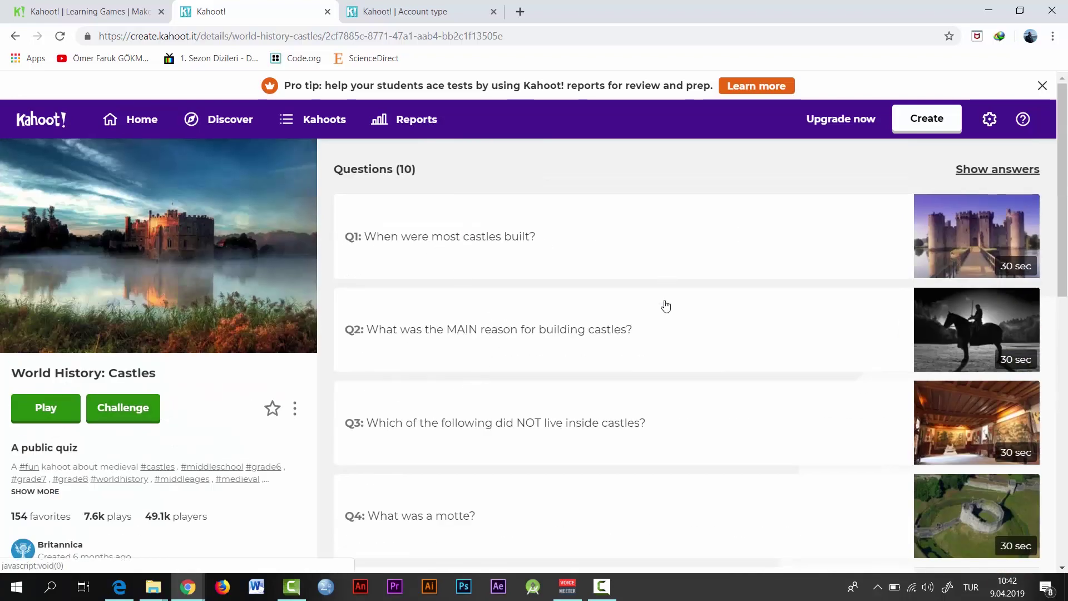
left_click(482, 248)
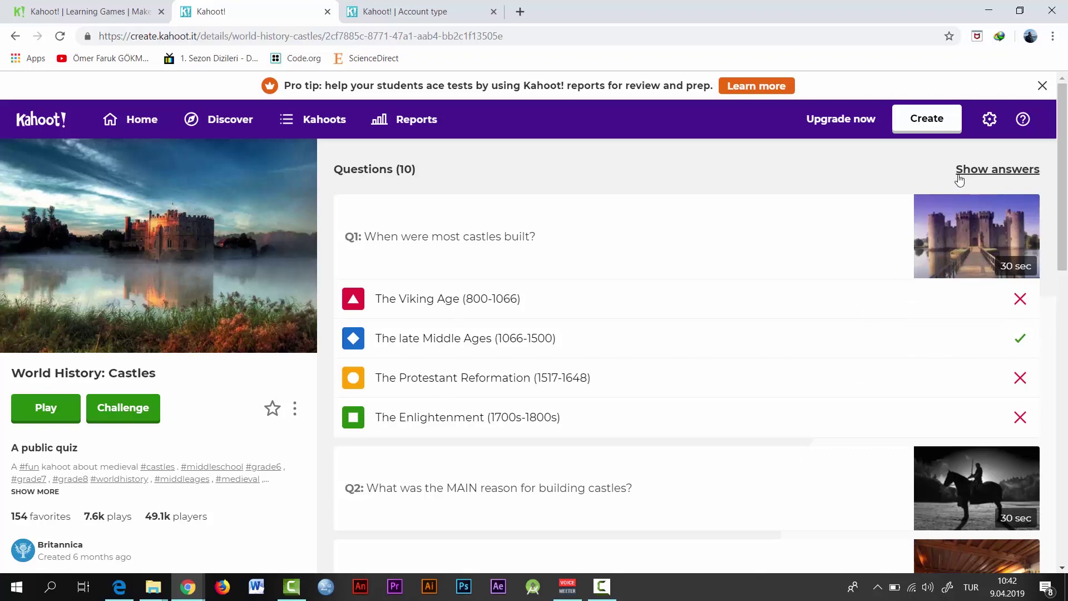
scroll(511, 275, "down", 10)
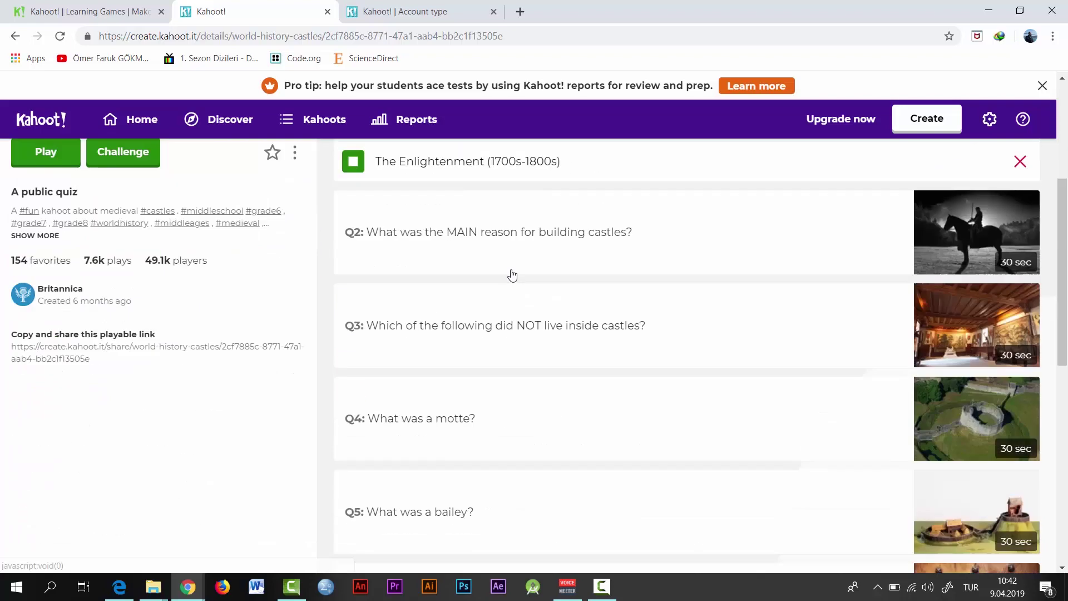
scroll(457, 306, "down", 6)
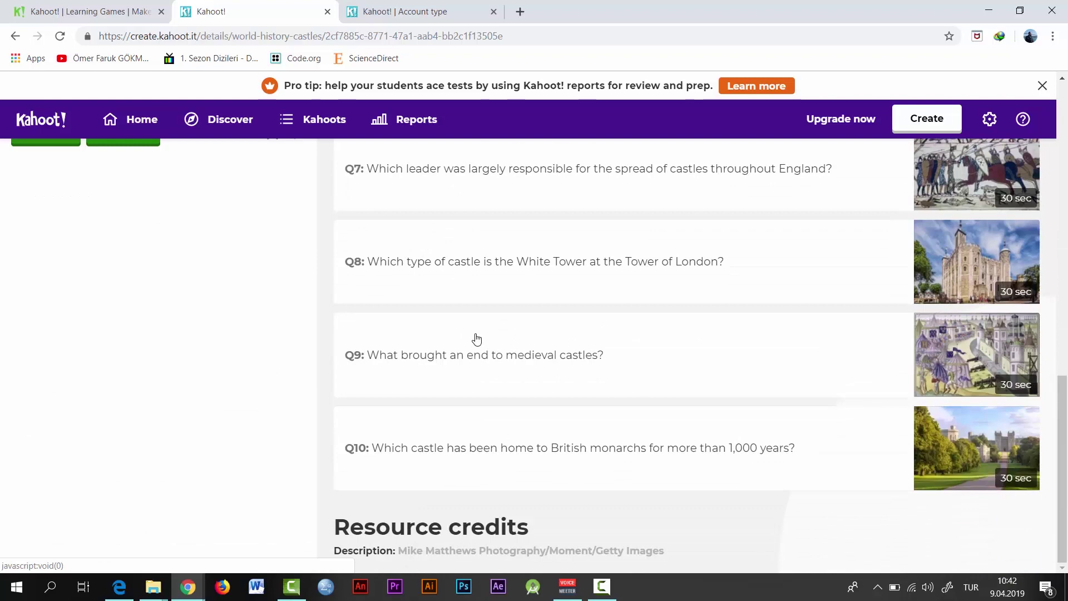
scroll(477, 339, "up", 15)
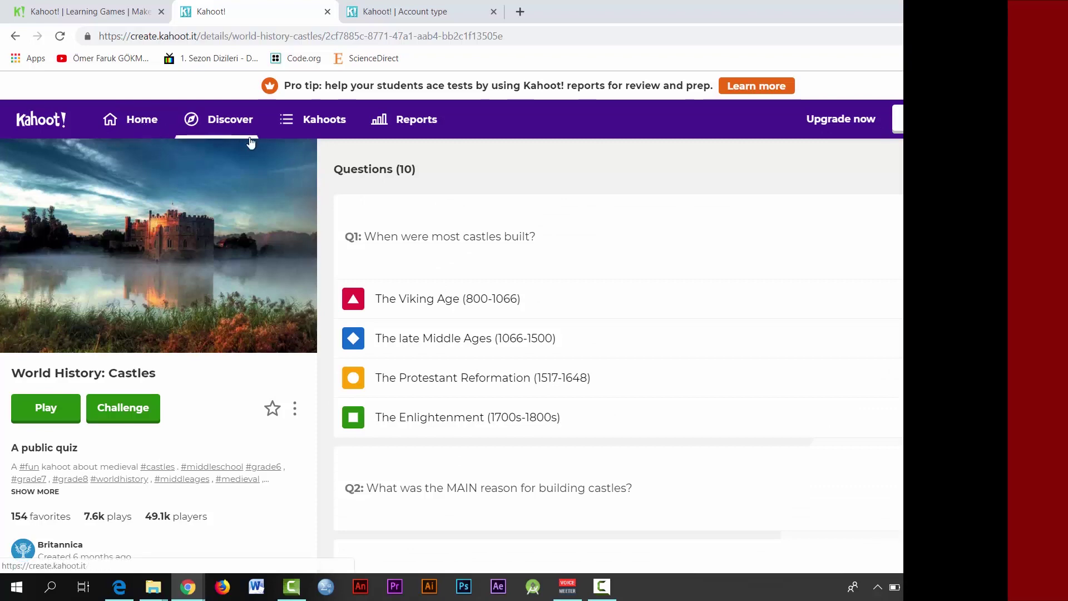
Step: Go back to the Discover page and open the Reports page to view My Reports
left_click(268, 168)
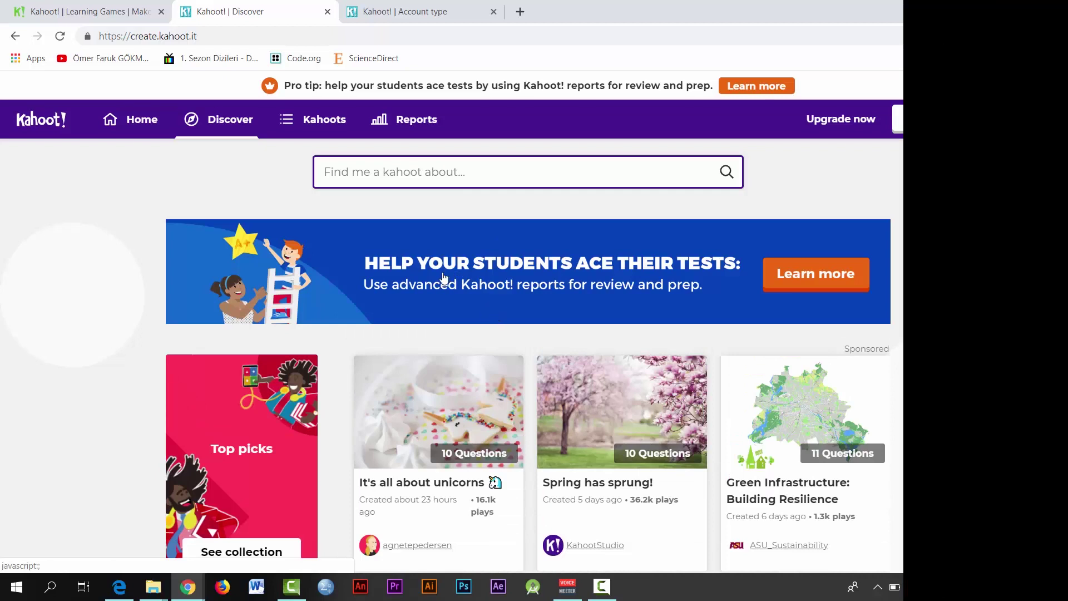
left_click(416, 119)
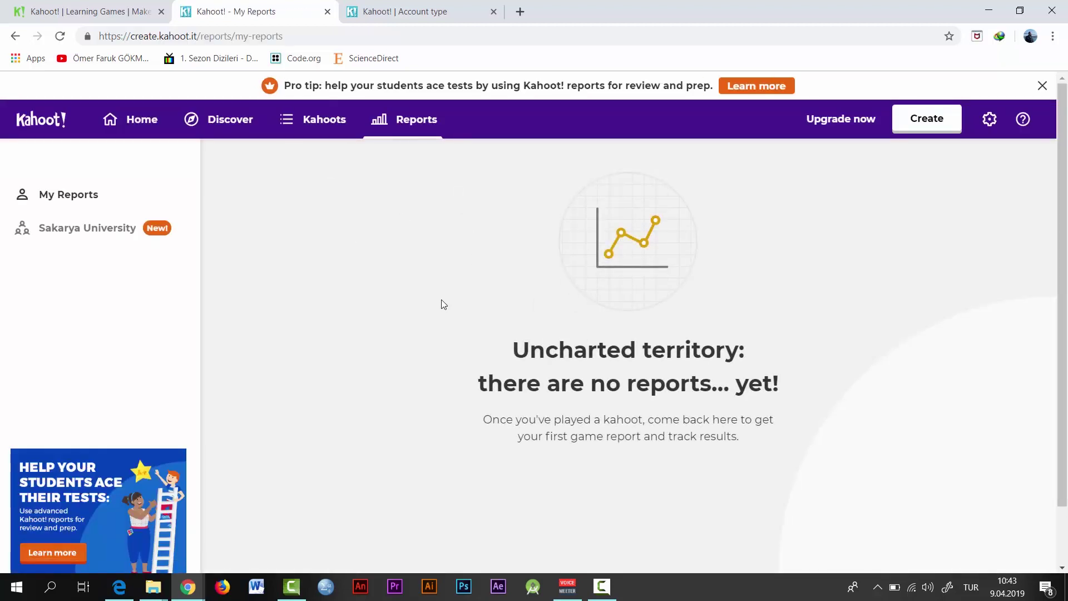
Step: Open the Home page and look over the profile summary, My Kahoots, Trending kahoots and Latest reports sections
left_click(134, 119)
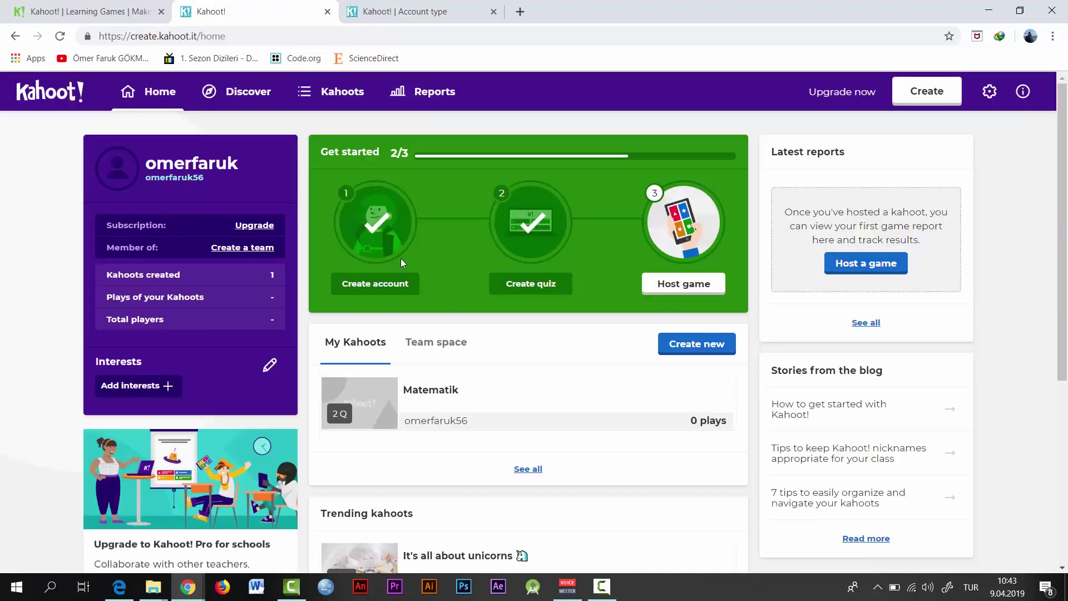
scroll(476, 345, "down", 3)
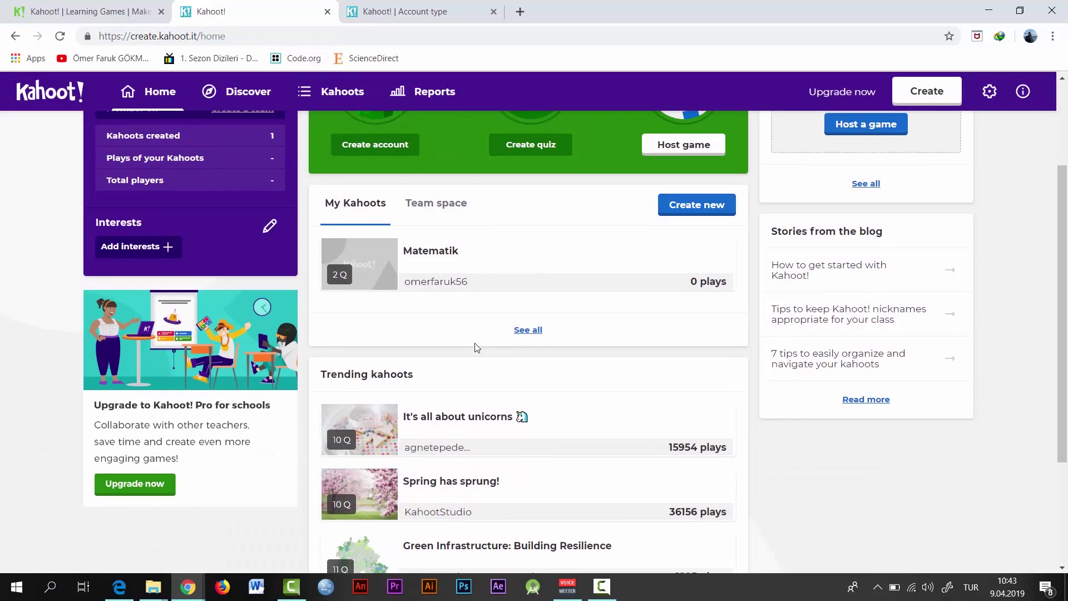
scroll(476, 345, "down", 3)
scroll(478, 346, "up", 5)
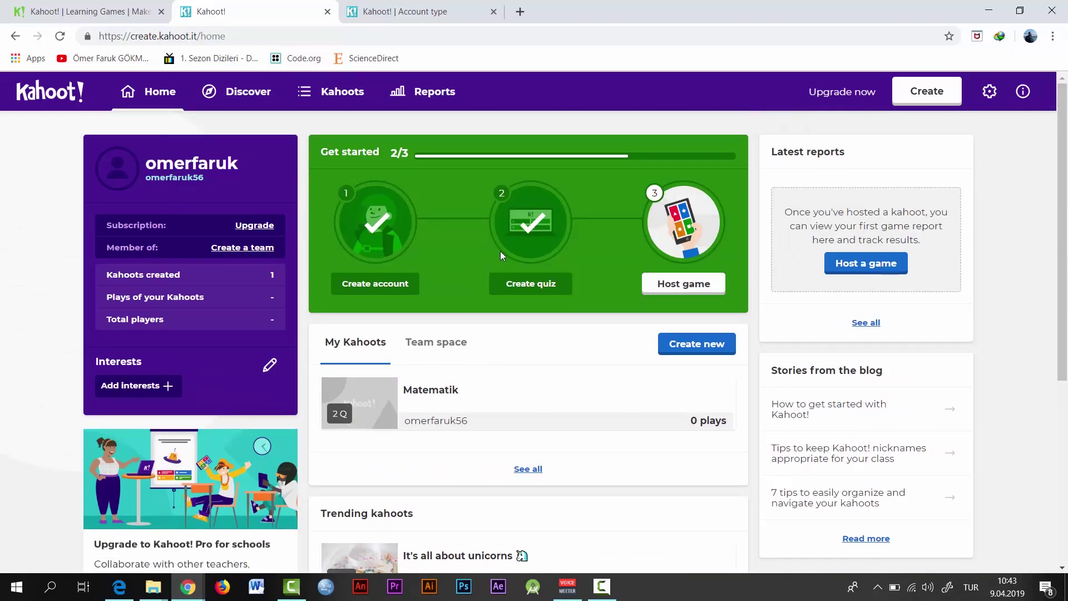
Step: Start a new kahoot of the Quiz type and title it Bilgisayar
left_click(935, 95)
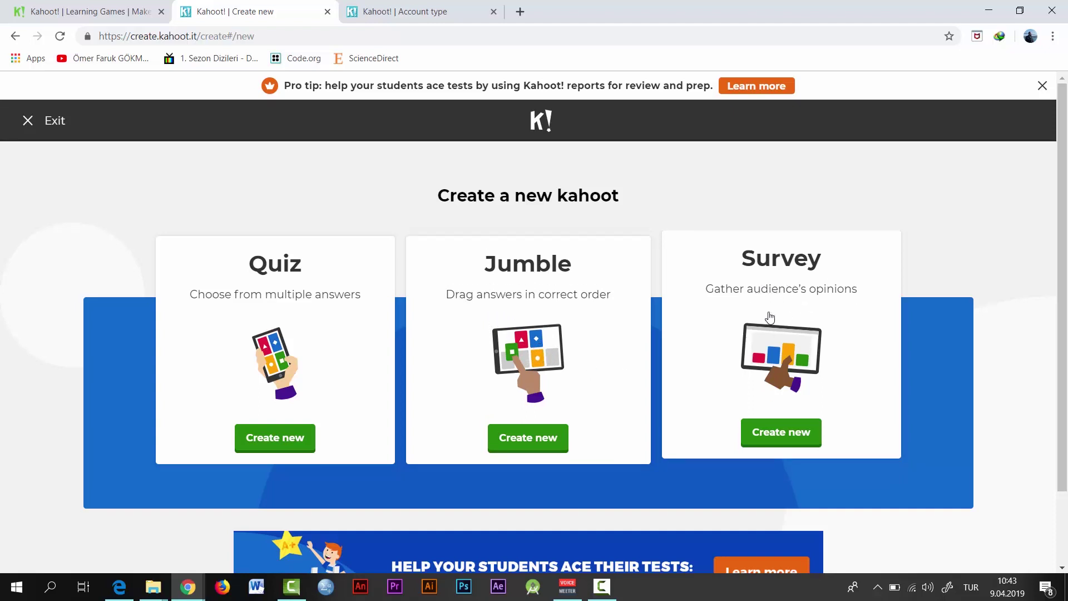
scroll(342, 351, "down", 2)
scroll(337, 349, "up", 2)
left_click(277, 437)
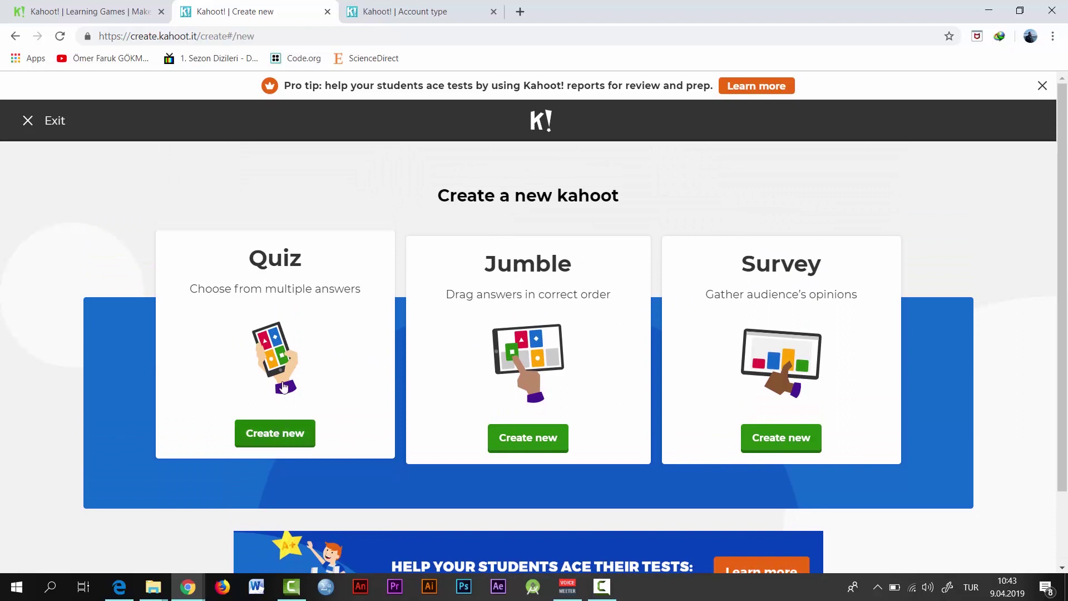
left_click(277, 440)
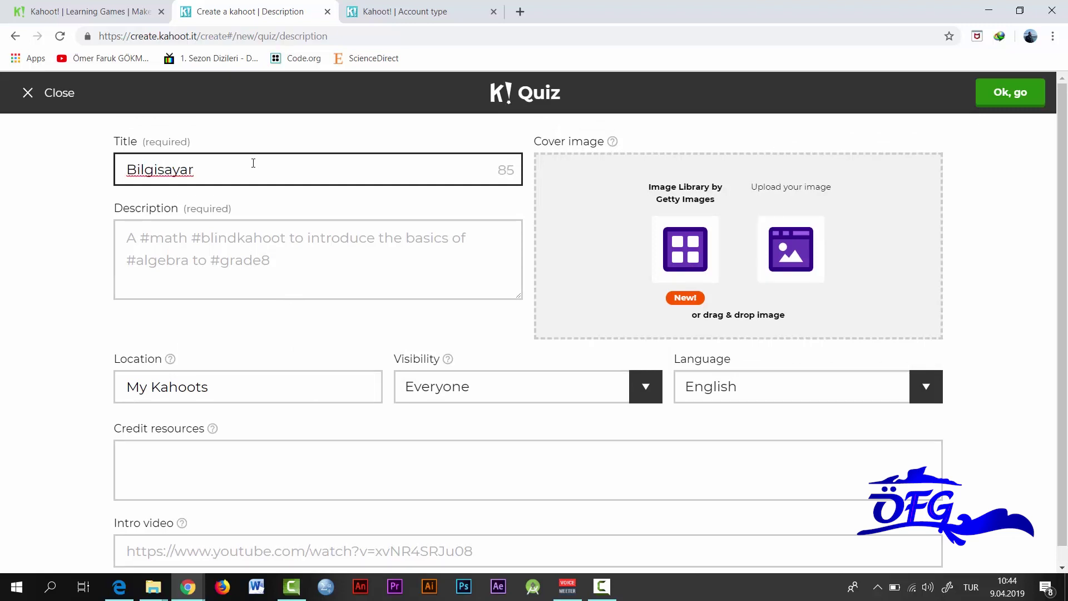
Step: Enter "Donanım ve yazılım ile ilgili test" as the quiz description
left_click(172, 240)
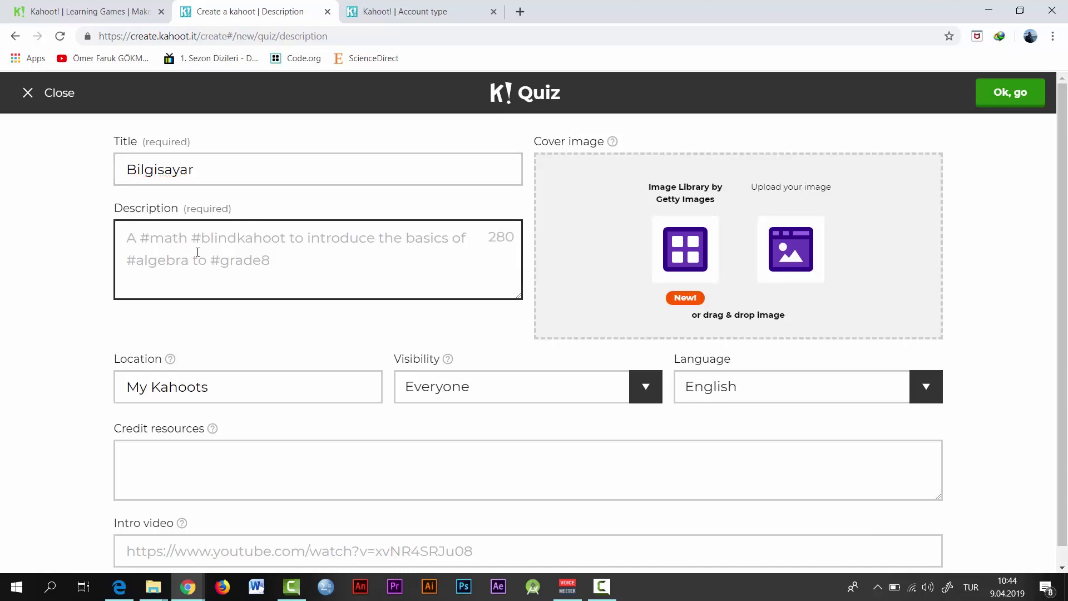
type("Don")
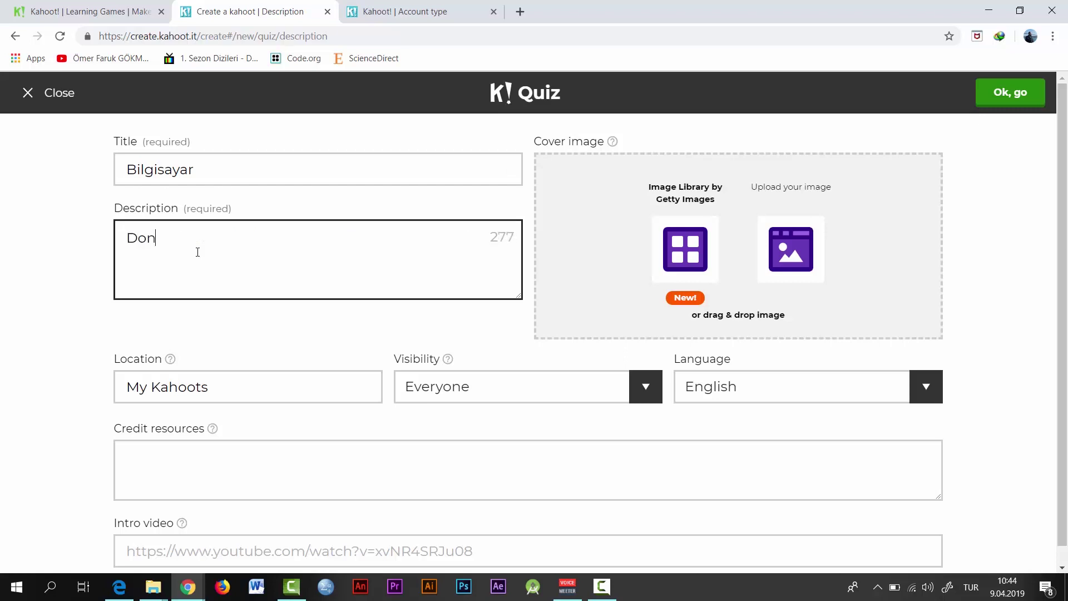
type("anım ve yazılım ile ilgil")
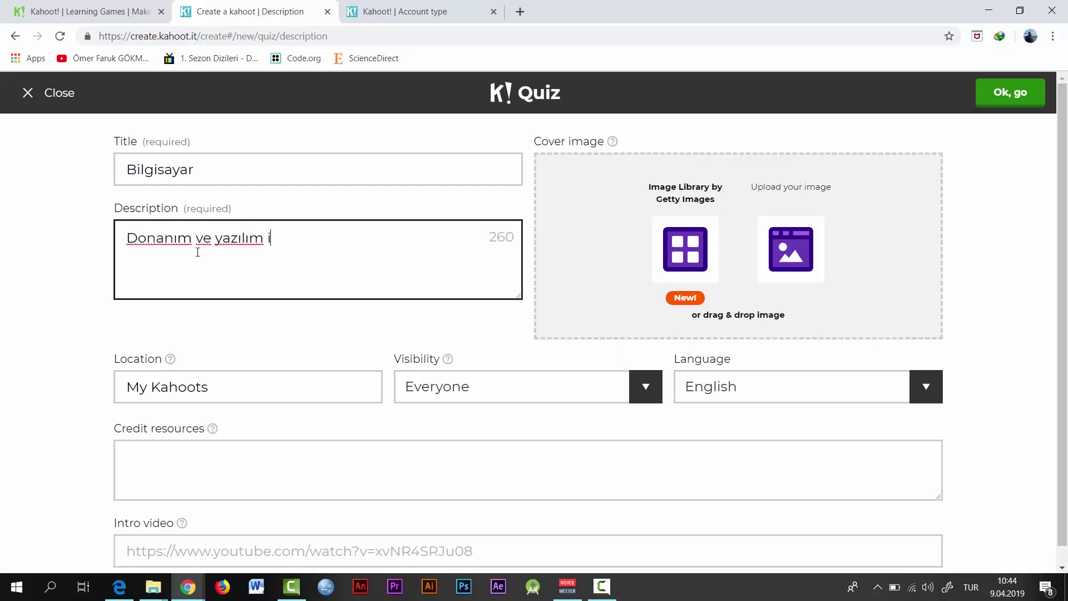
key("BackSpace")
key("BackSpace")
type("ili test")
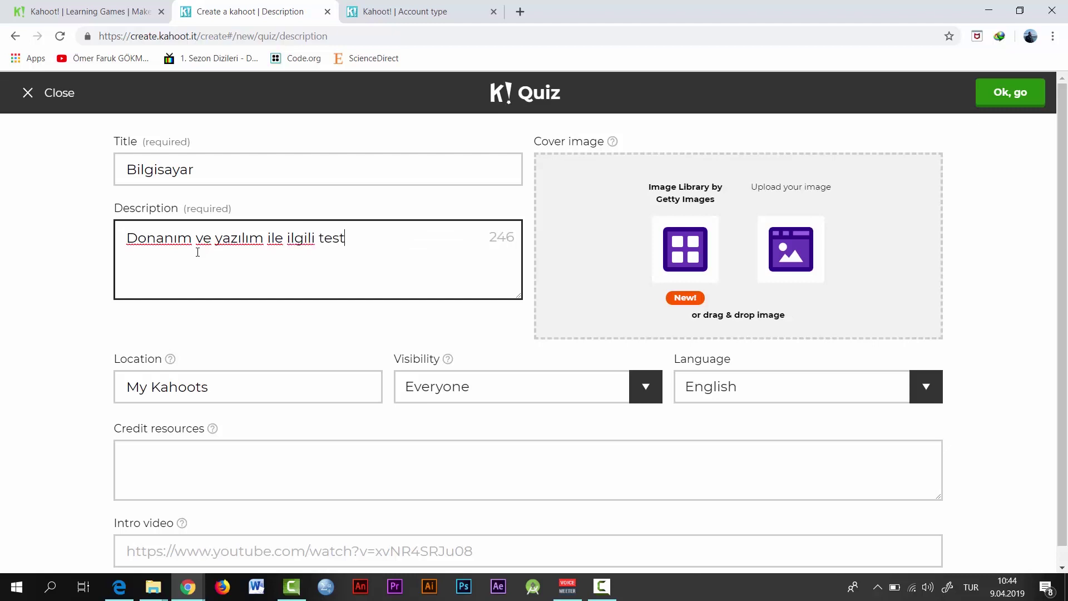
Step: Keep the quiz visibility at Everyone and set its language to Türk
scroll(179, 392, "down", 1)
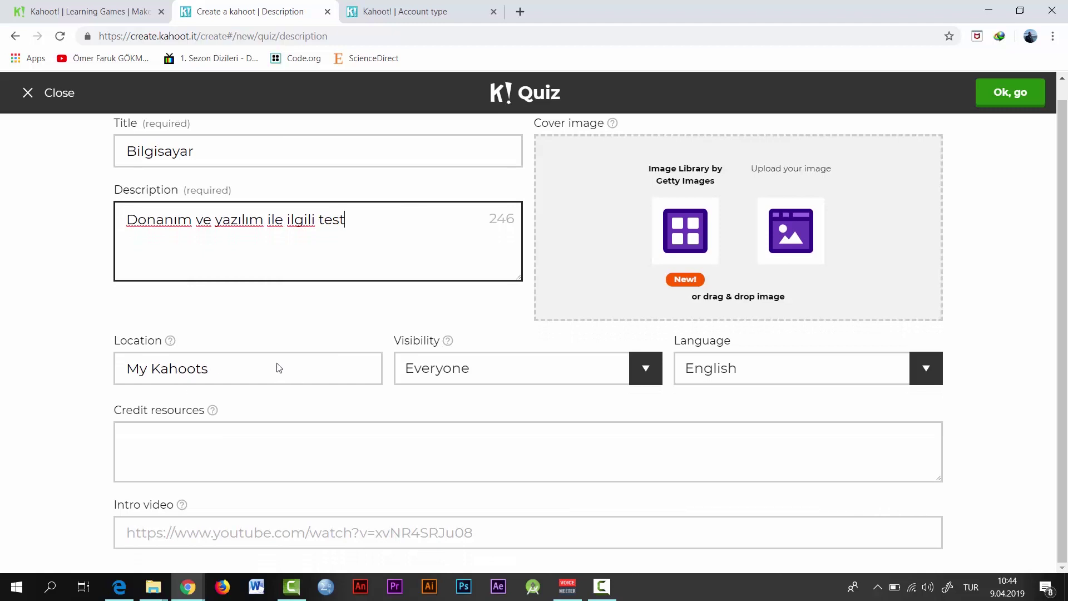
left_click(448, 367)
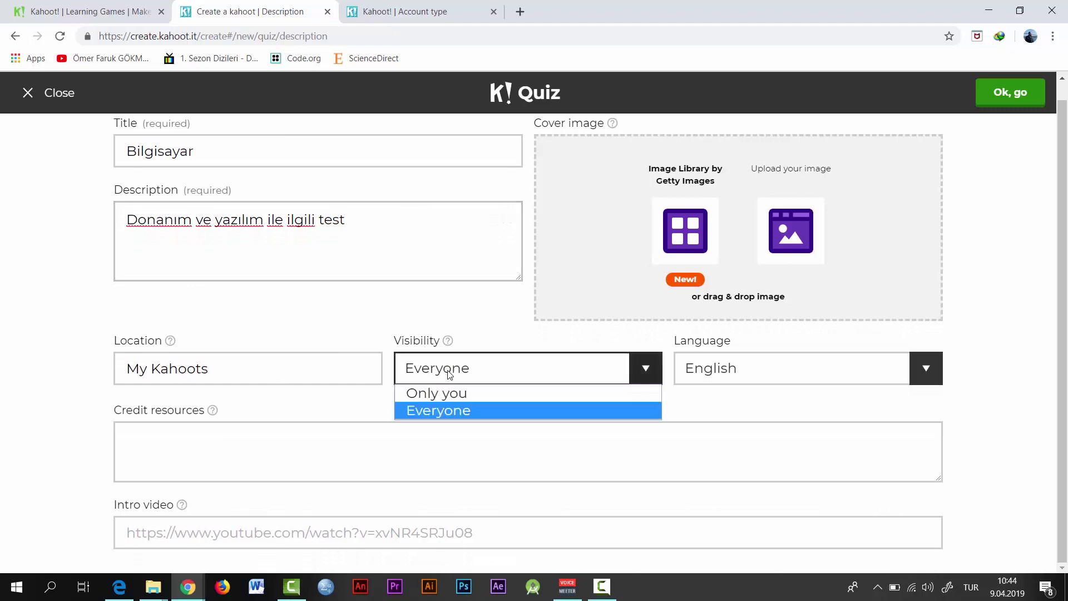
left_click(445, 414)
left_click(739, 379)
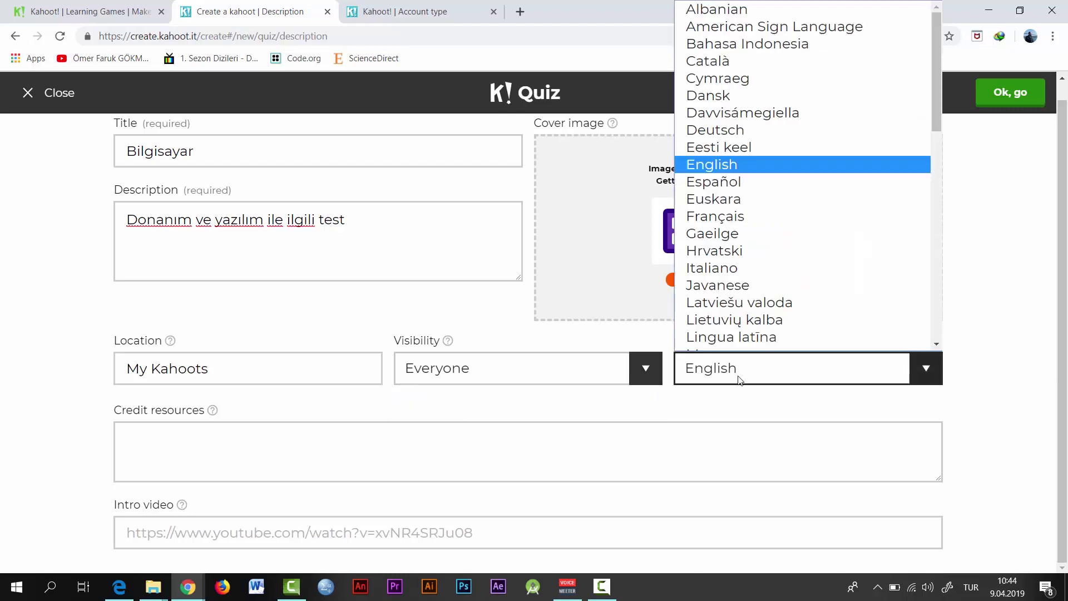
key("t")
left_click(744, 366)
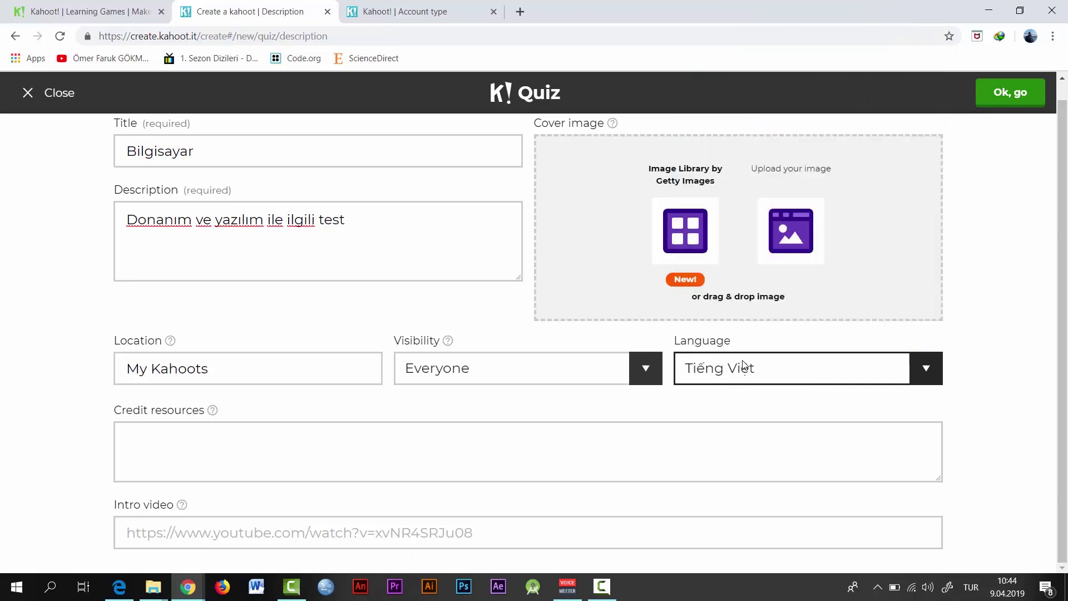
left_click(723, 370)
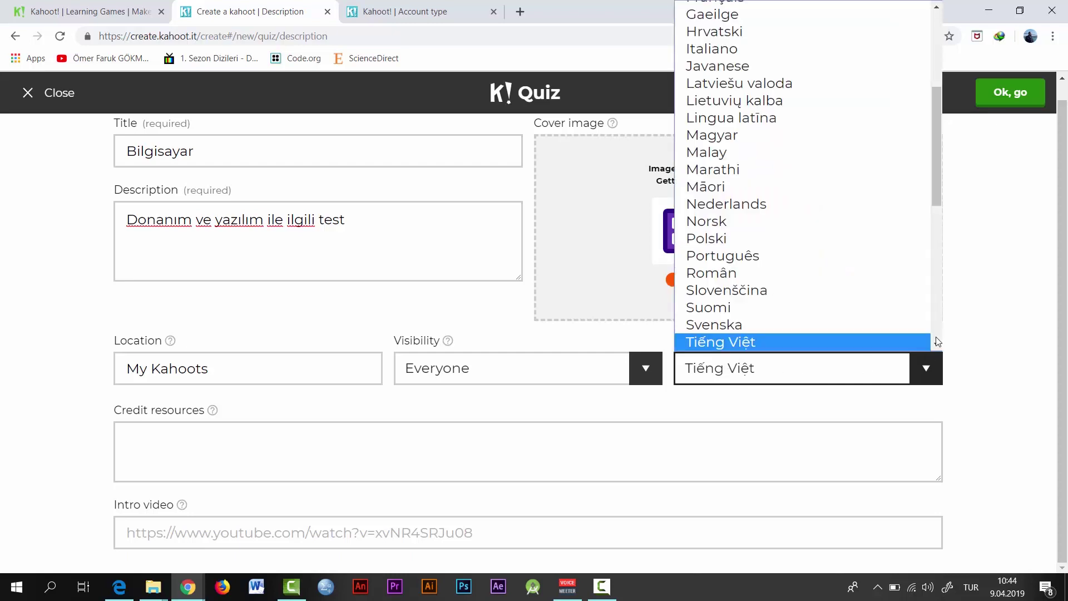
scroll(935, 339, "down", 5)
left_click(740, 53)
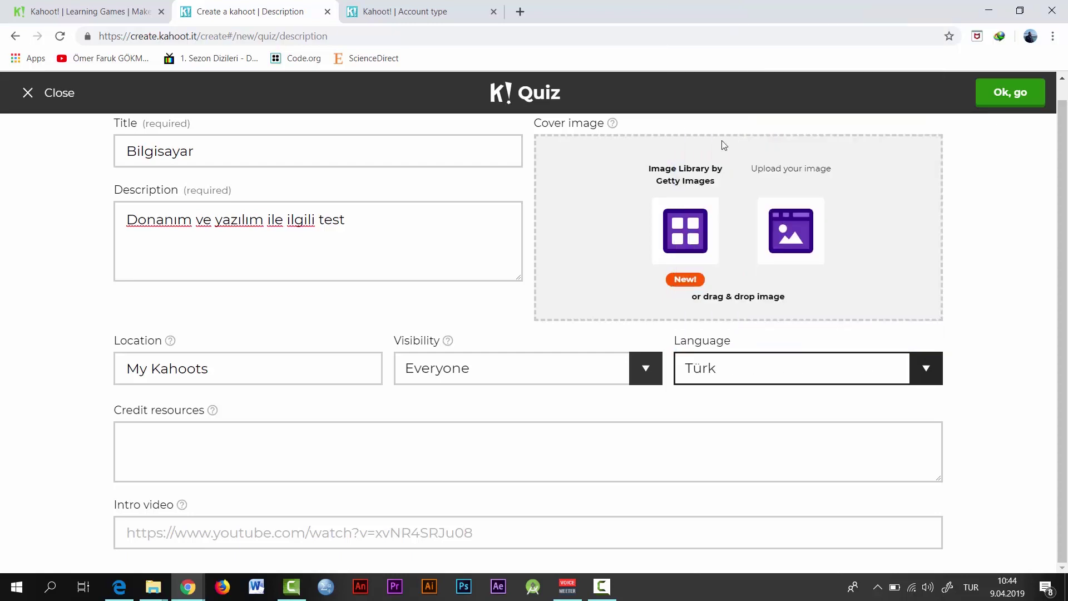
Step: Look over the Credit resources and Intro video fields and the cover image library, without adding anything
left_click(172, 453)
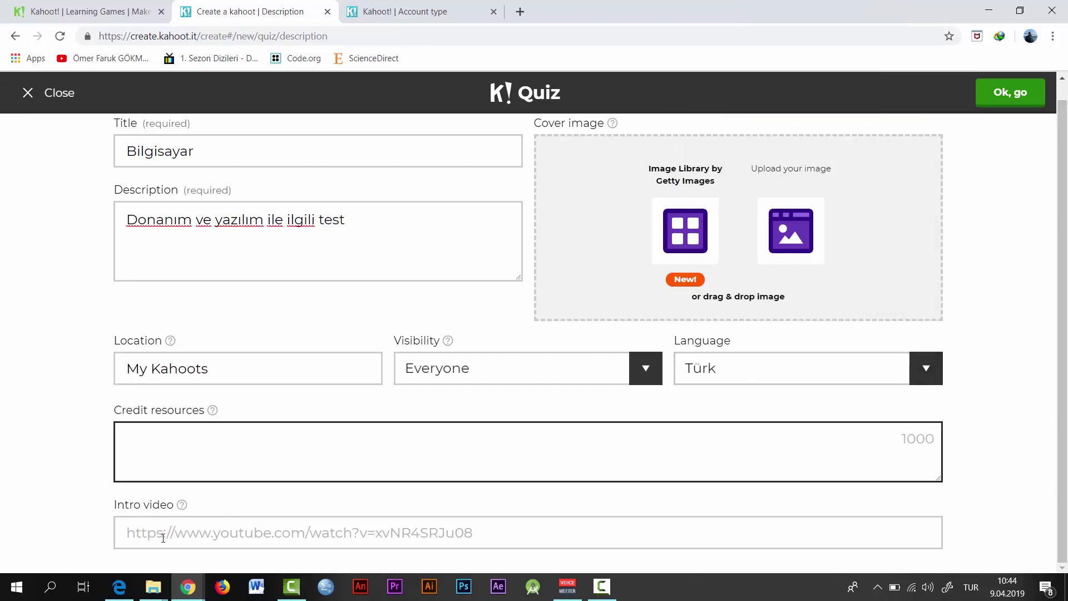
left_click(244, 537)
left_click(167, 439)
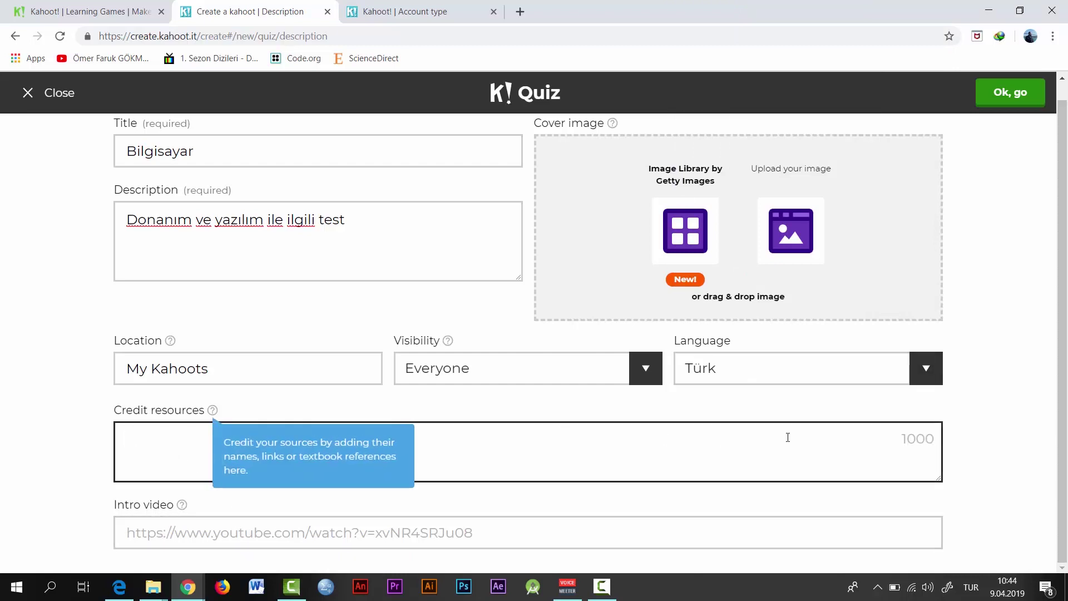
scroll(785, 432, "up", 1)
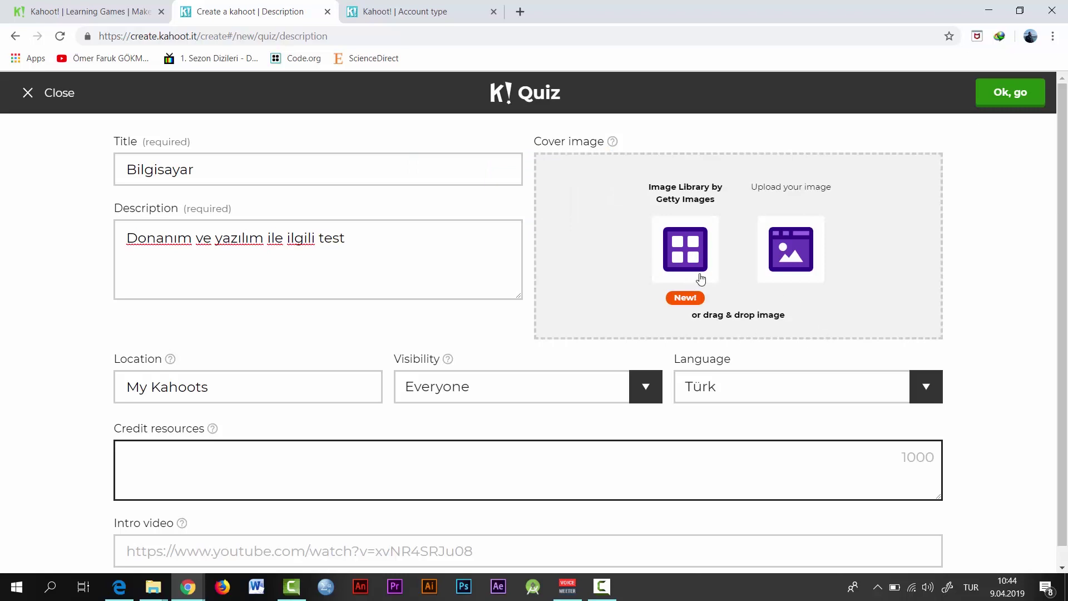
left_click(691, 248)
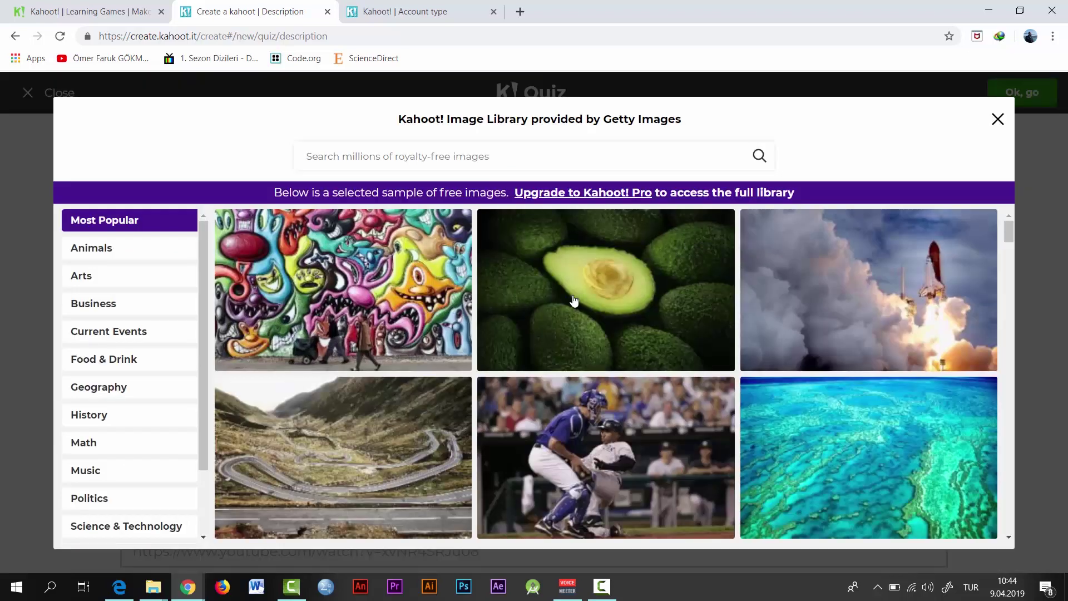
left_click(995, 120)
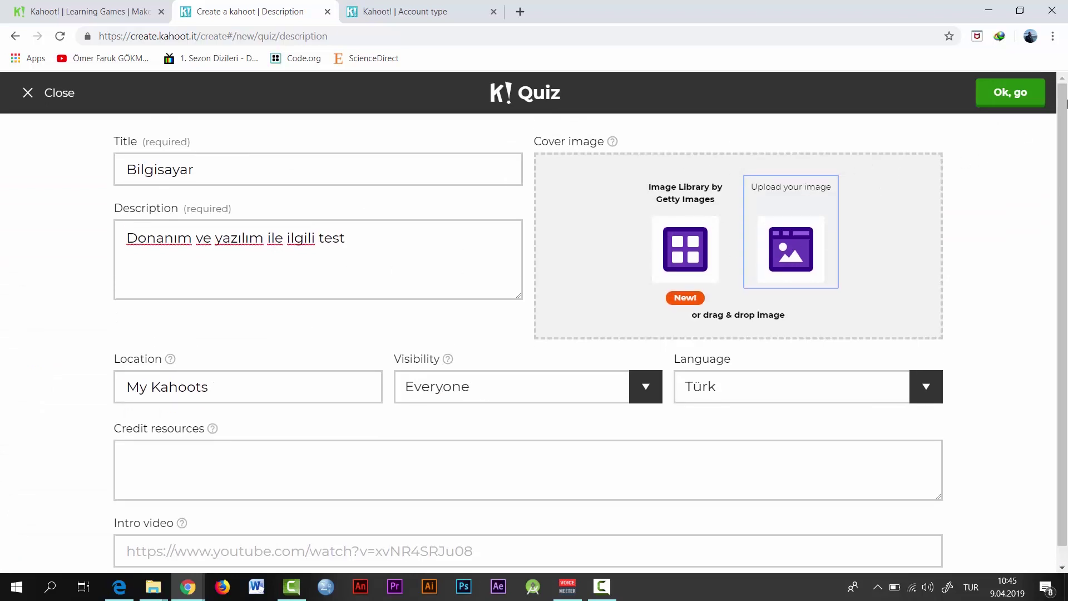
Step: Confirm the quiz description and add the first question
left_click(1016, 103)
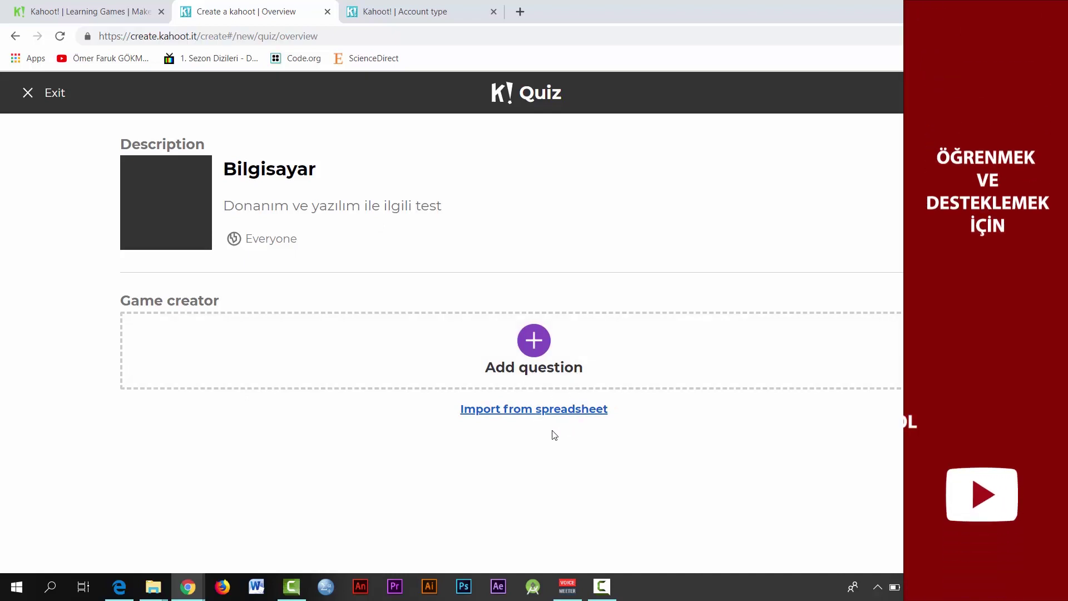
left_click(555, 376)
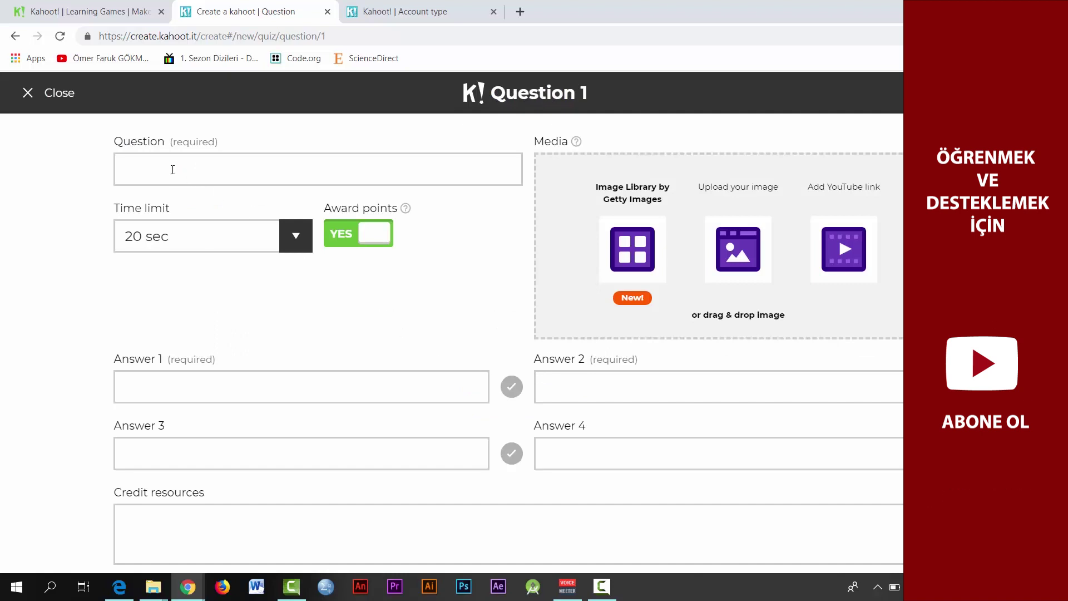
Step: Enter the question text "Aşağıdakilerden hangisi bir bilgisayar donanım aracı değildir?"
left_click(257, 172)
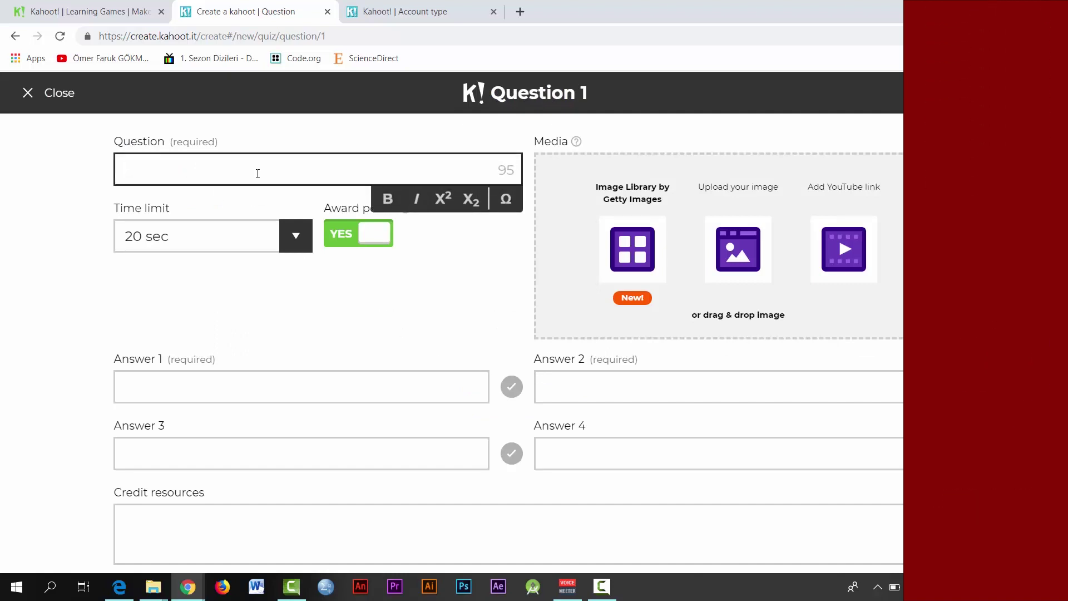
type("Aaşağ")
key("BackSpace")
key("BackSpace")
key("BackSpace")
key("BackSpace")
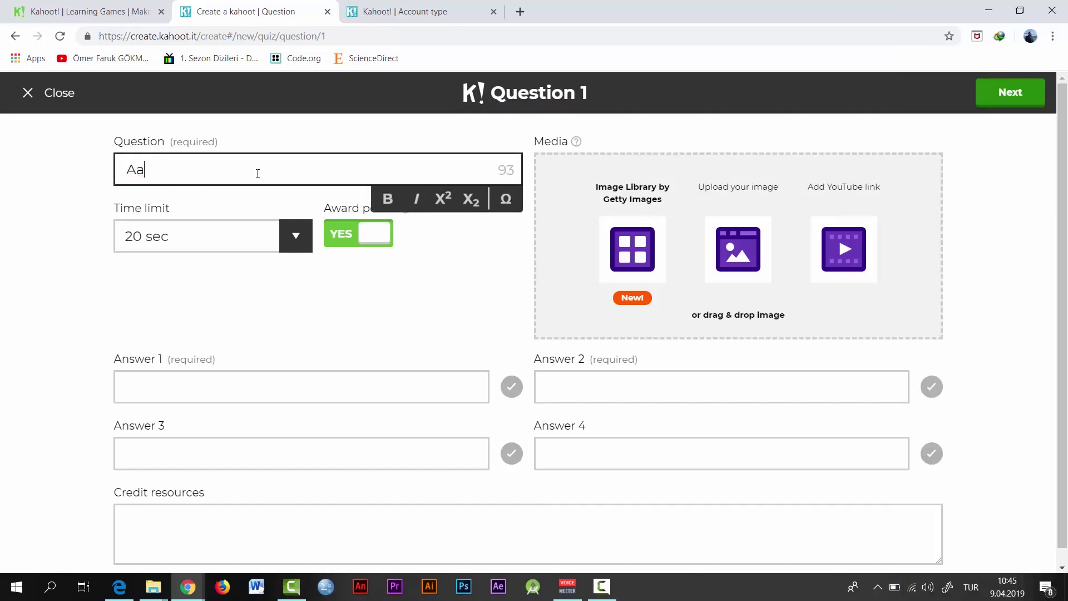
type("şağıdakilerden hangisi ")
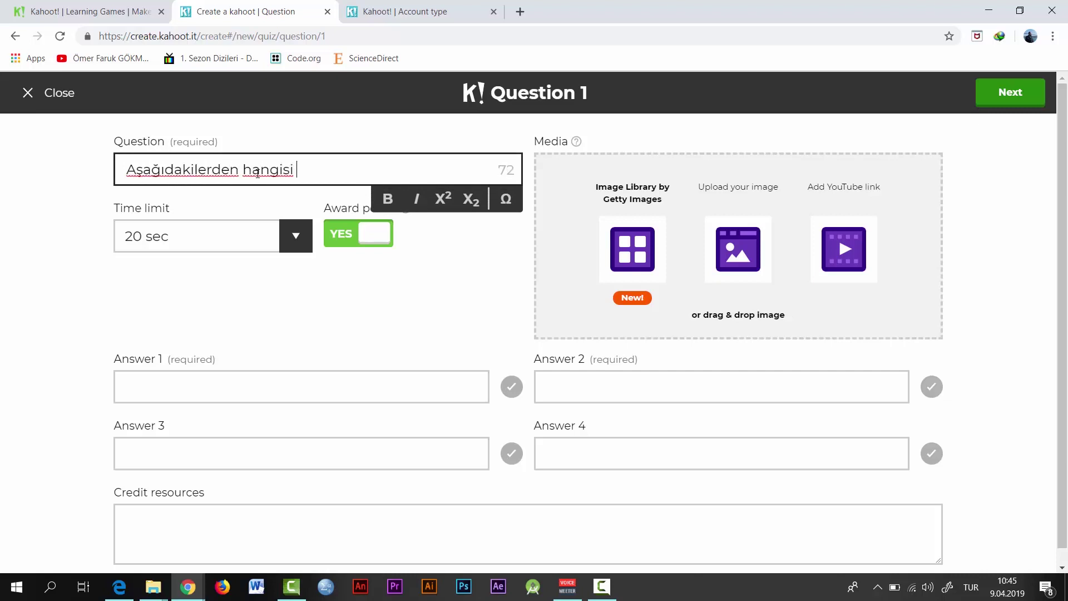
type("bir donanım")
key("BackSpace")
key("BackSpace")
key("BackSpace")
key("BackSpace")
key("BackSpace")
key("BackSpace")
key("BackSpace")
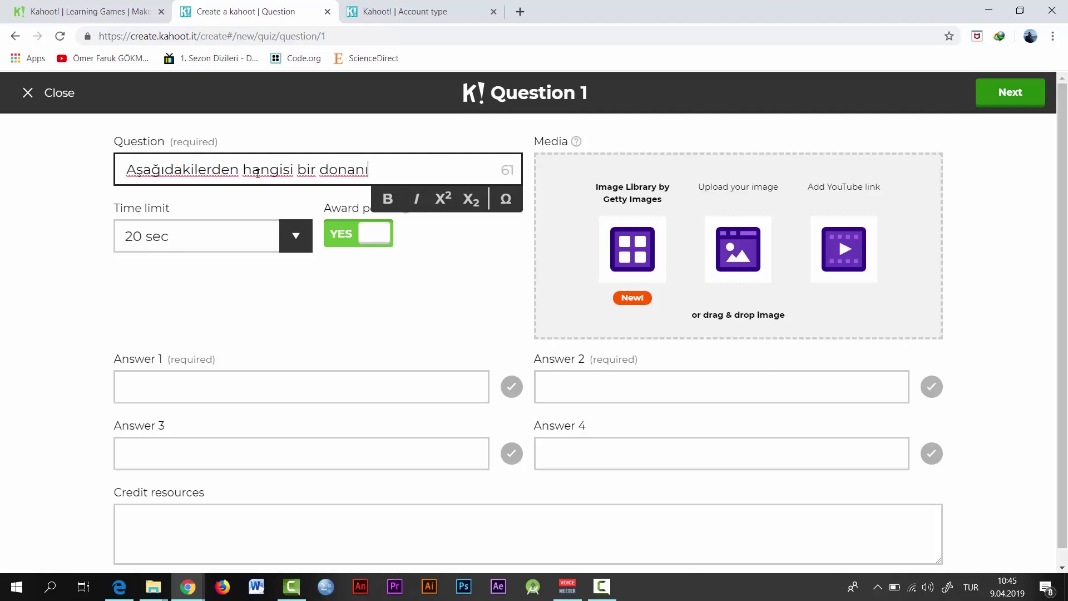
type("bilgisayar")
key("BackSpace")
key("BackSpace")
key("BackSpace")
type("yar donanım")
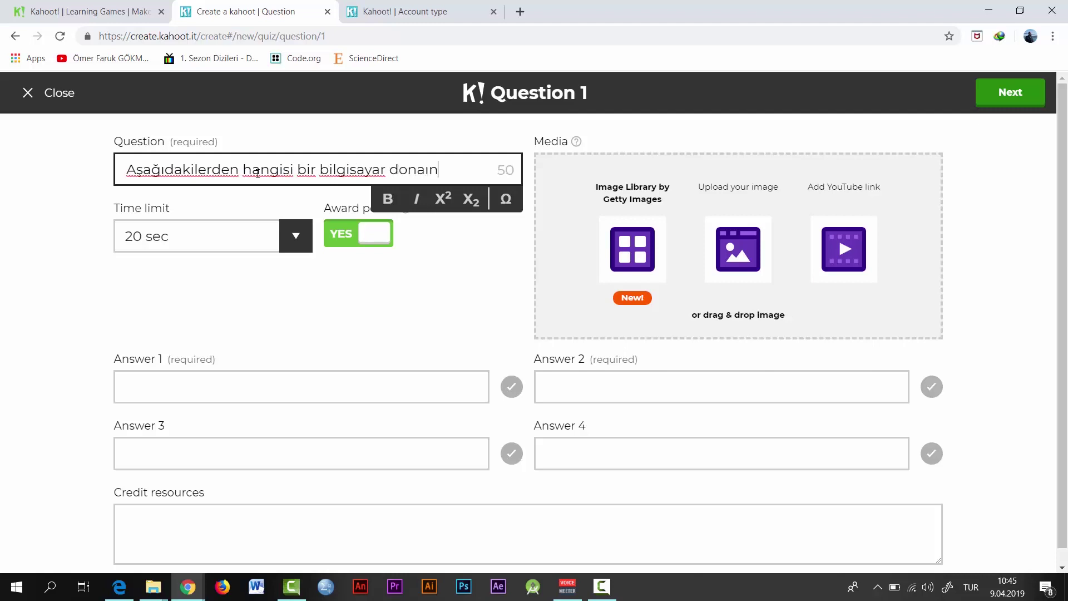
key("BackSpace")
key("BackSpace")
key("BackSpace")
type("nım arac")
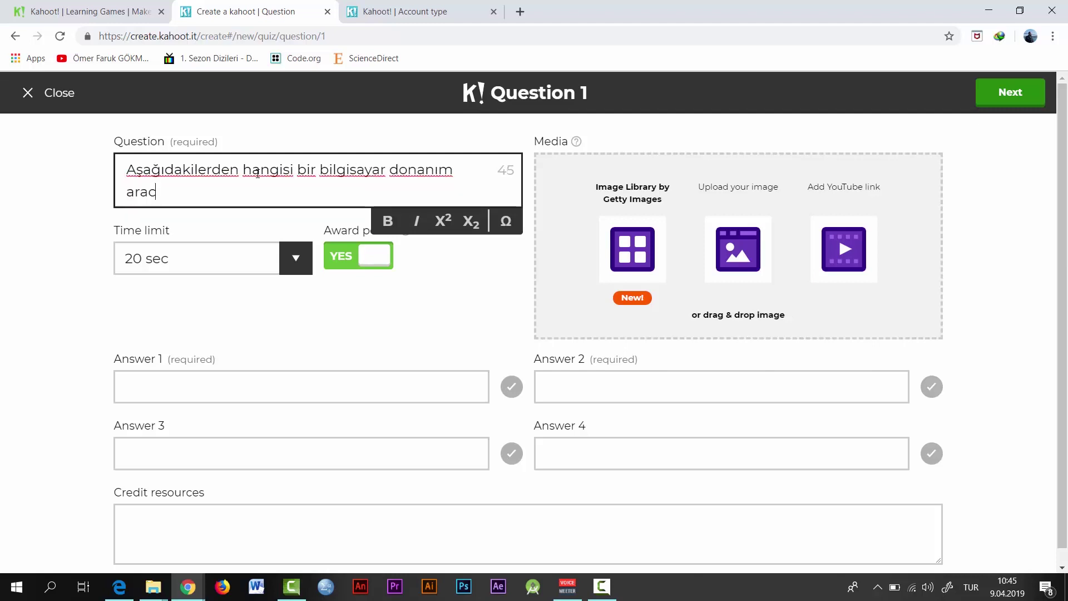
type("ı değildir?")
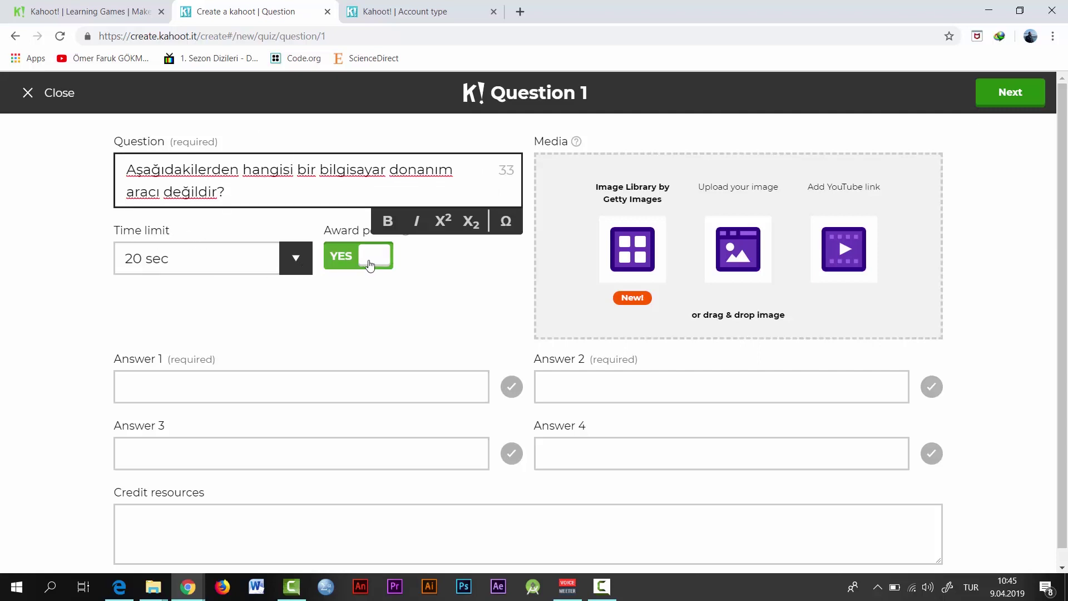
Step: Turn Award points off and back on for Question 1
left_click(425, 296)
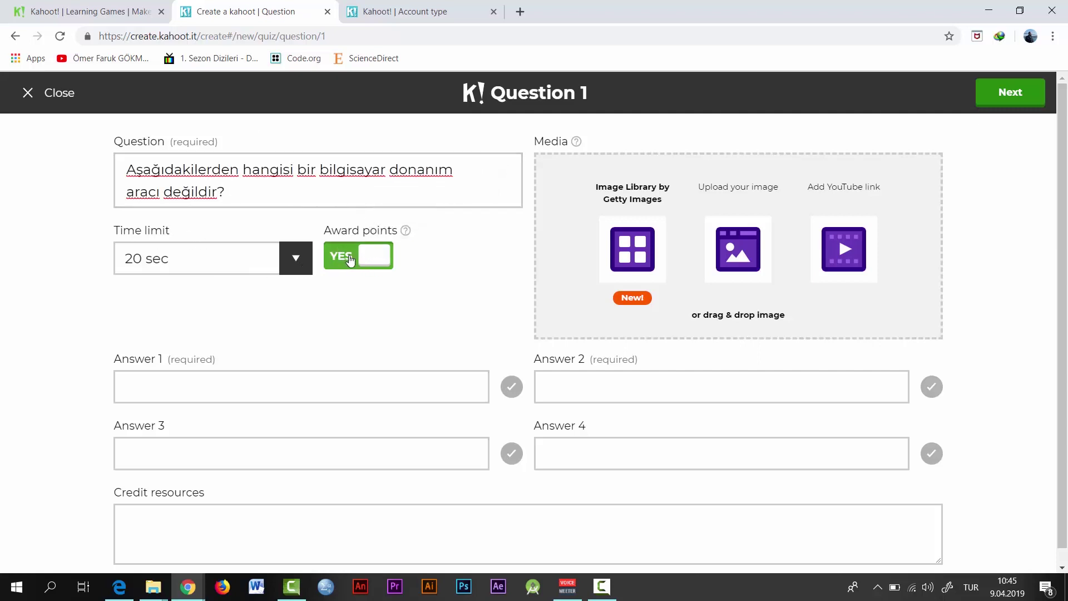
left_click(350, 258)
left_click(346, 262)
Step: Enter "İşletim Sistemi" as Answer 1 and "Harddisk" as Answer 2
scroll(196, 396, "down", 1)
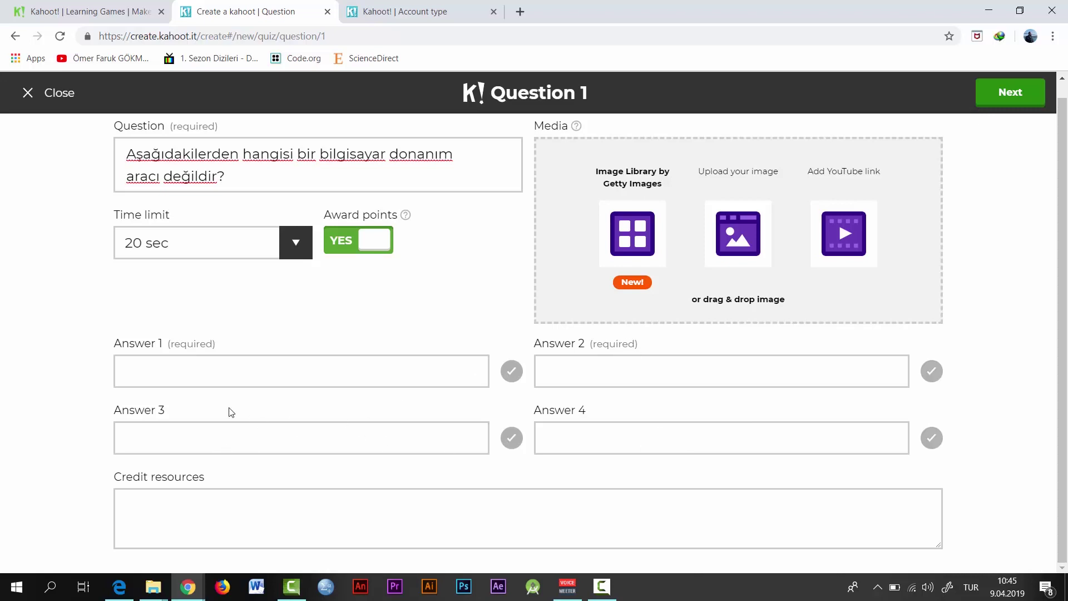
left_click(159, 376)
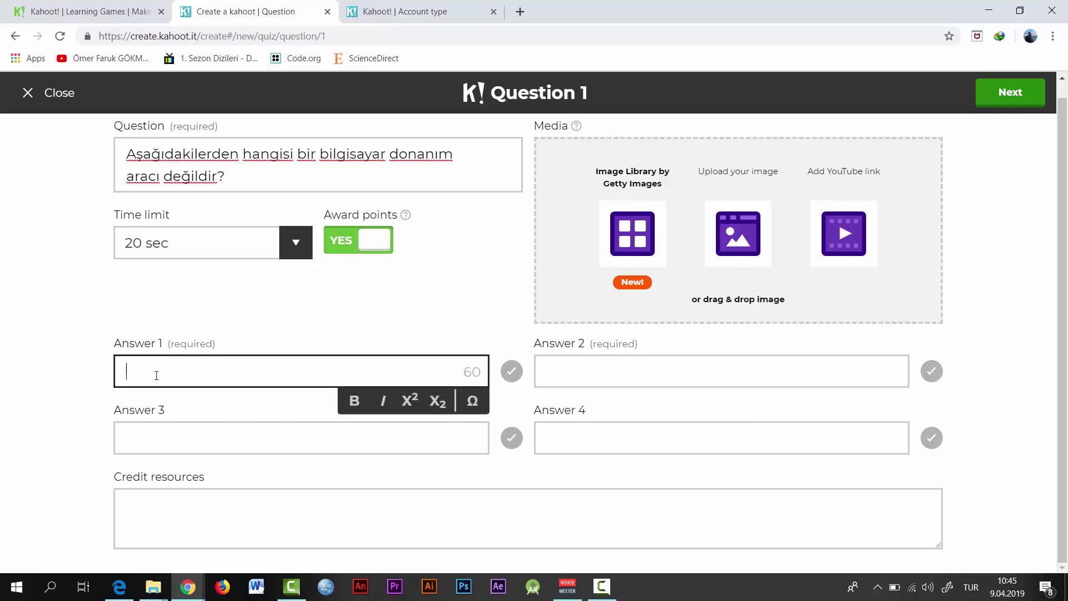
type("İşletim Sistemi")
key("Tab")
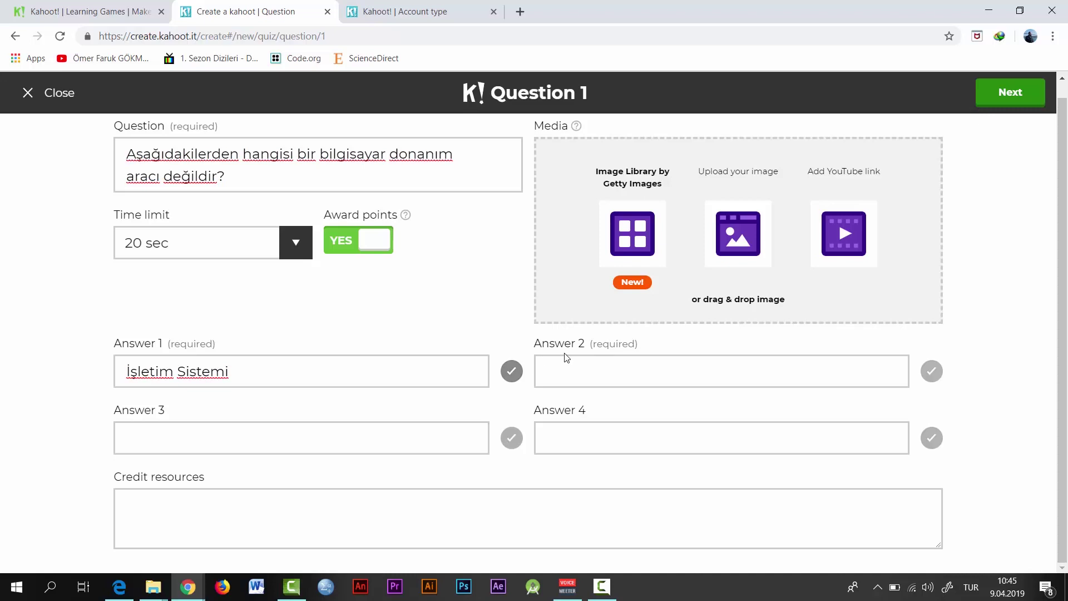
left_click(594, 375)
type("Harddisk")
left_click(431, 407)
Step: Enter "Ram" as Answer 3 and "Ethernet kartı" as Answer 4
left_click(399, 439)
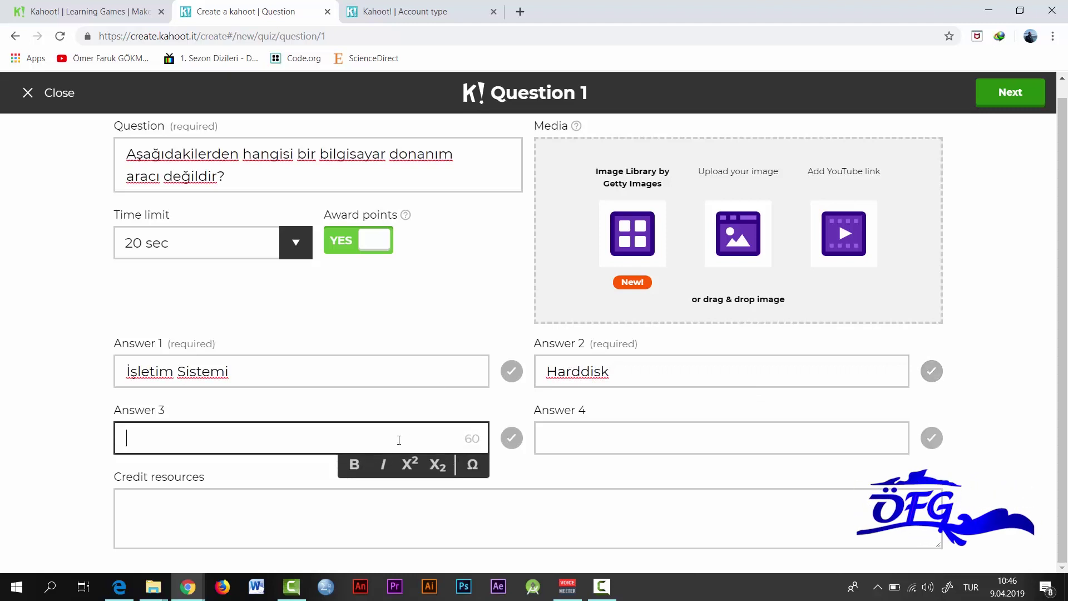
type("Ram")
key("Tab")
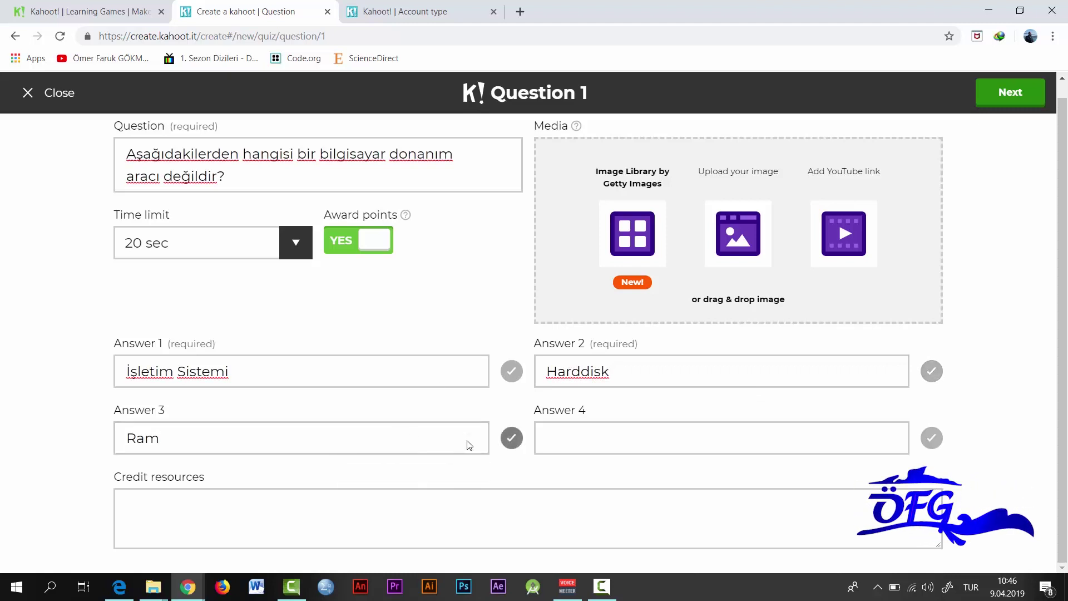
left_click(566, 438)
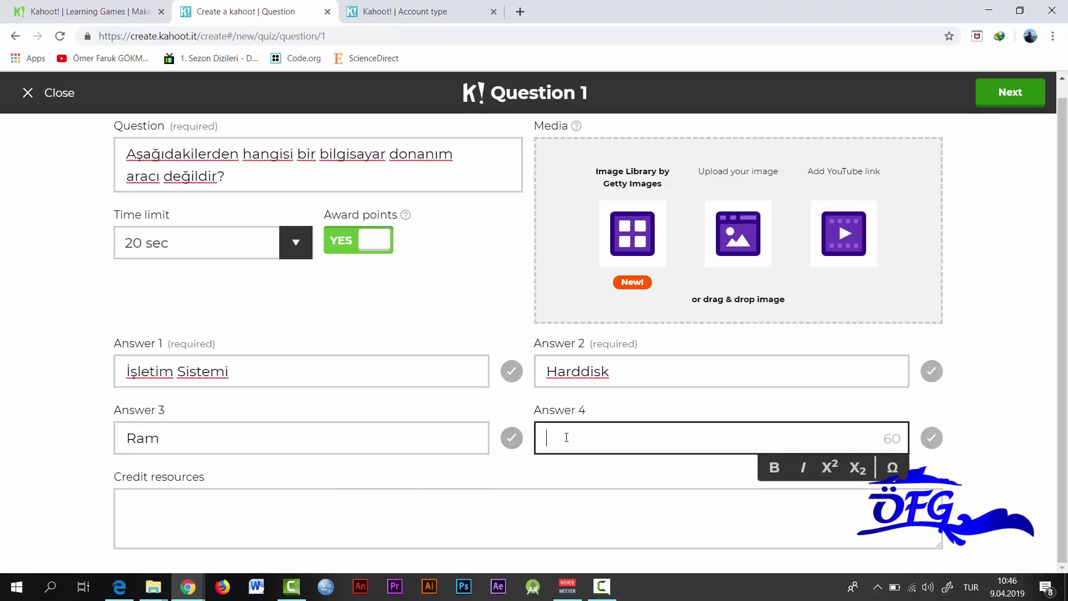
type("e")
key("BackSpace")
type("Ethernet kartı")
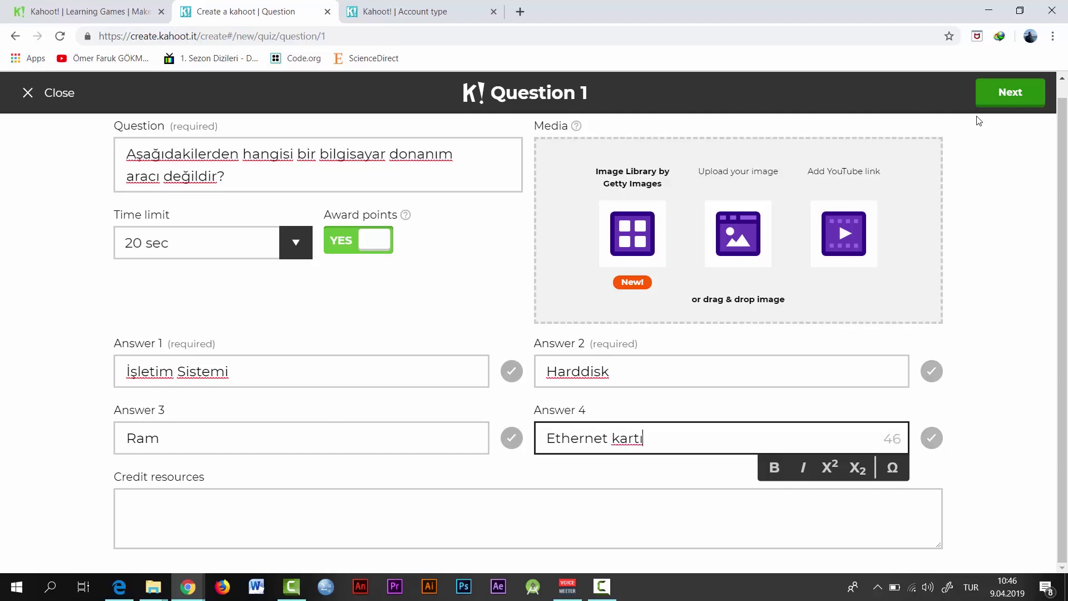
Step: Mark Answer 1, "İşletim Sistemi", as the correct answer and finish Question 1
left_click(1010, 94)
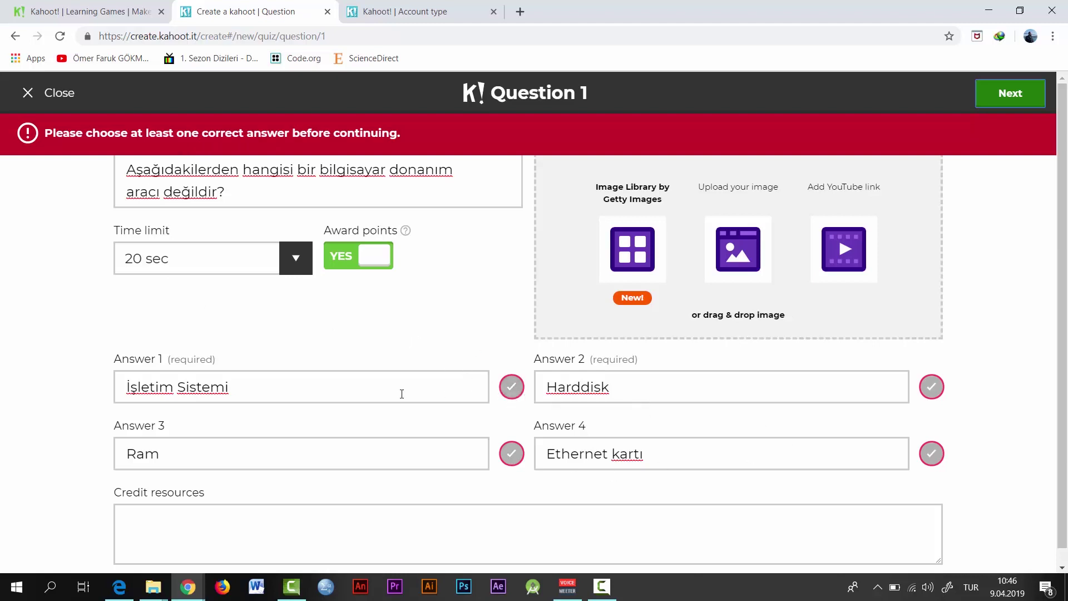
left_click(511, 387)
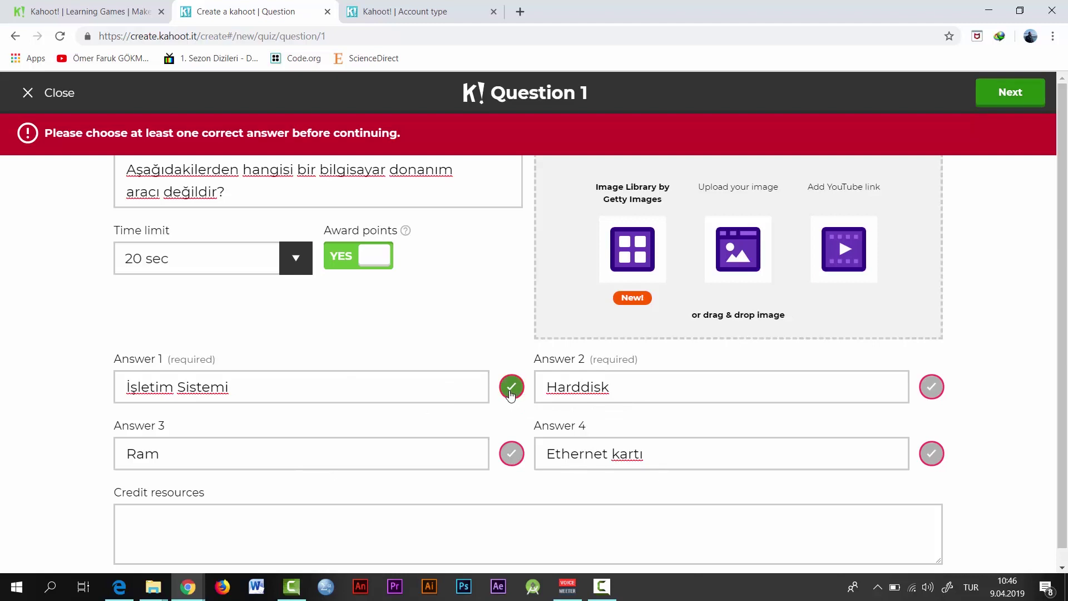
left_click(1009, 94)
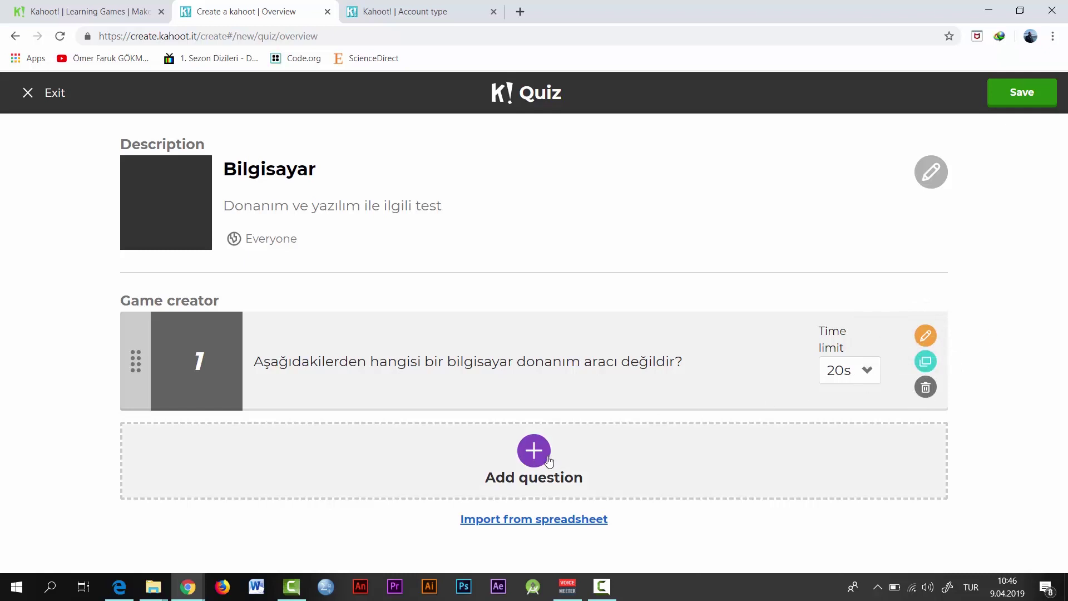
Step: Add a second question with the text "Aşağıdakilerden hangisi bir yazılım değildir?"
left_click(532, 461)
left_click(184, 172)
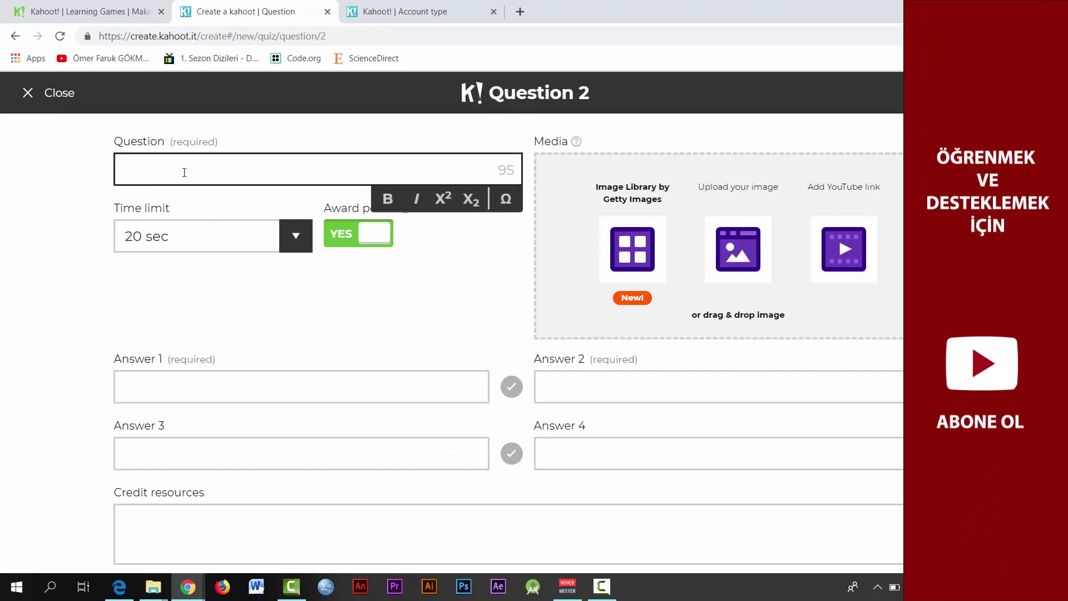
type("Aşağıdaki")
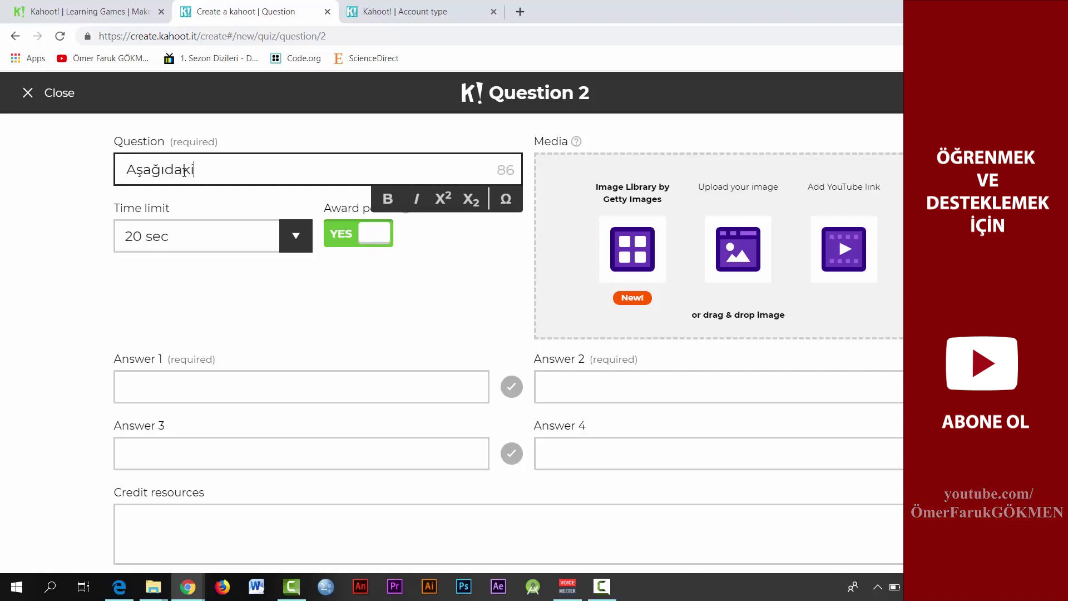
type("lerden hangisi ")
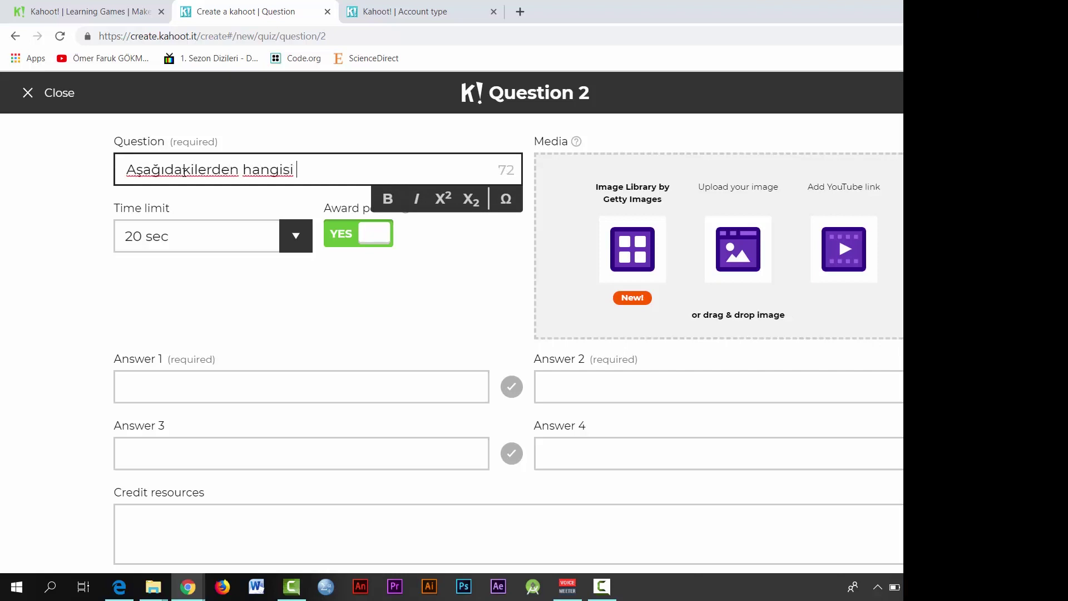
type("yazılım")
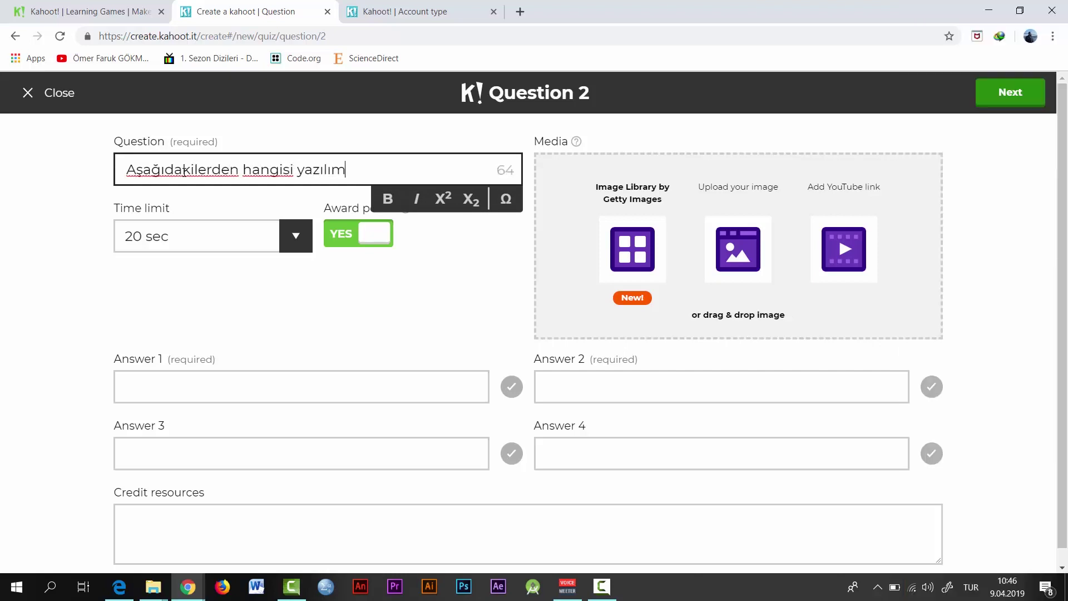
type(" aracı değ")
key("BackSpace")
key("BackSpace")
key("BackSpace")
key("BackSpace")
key("BackSpace")
key("BackSpace")
key("BackSpace")
key("BackSpace")
key("BackSpace")
key("BackSpace")
key("BackSpace")
key("BackSpace")
key("BackSpace")
key("BackSpace")
key("BackSpace")
key("BackSpace")
key("BackSpace")
type("bir yazılım değildir?")
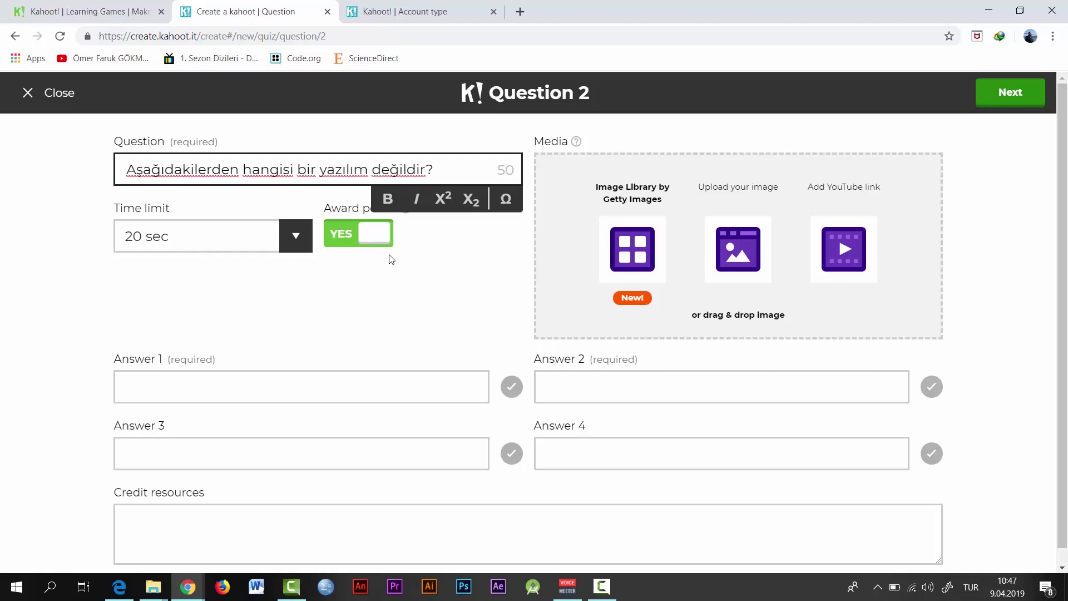
Step: Enter "microsoft word" as Answer 1 and "adobe animate" as Answer 2 of Question 2
left_click(202, 389)
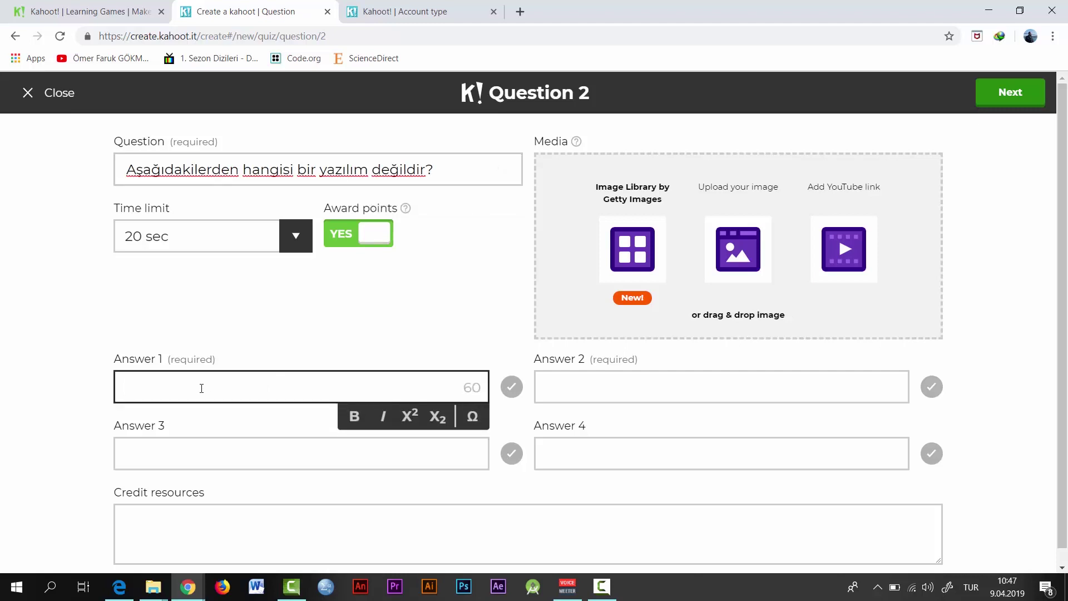
type("microsoft word")
key("Tab")
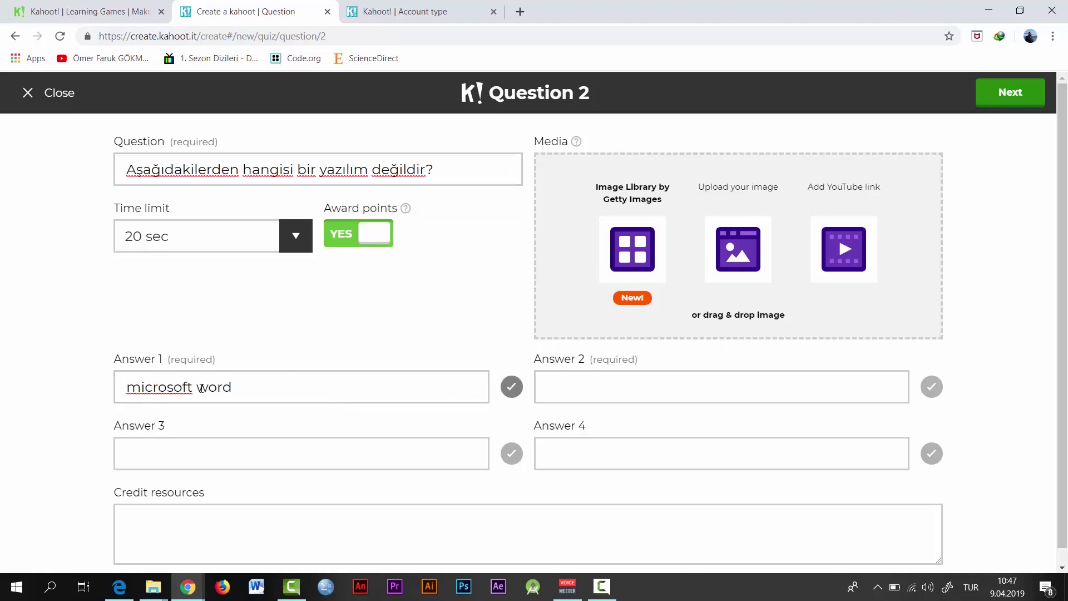
type("ad")
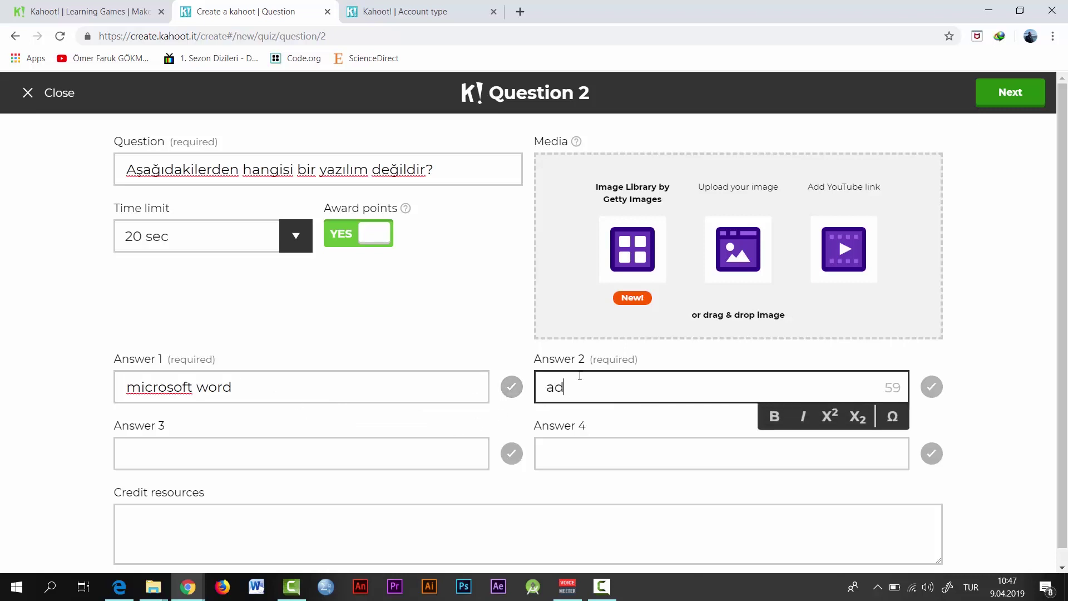
type("obe animate")
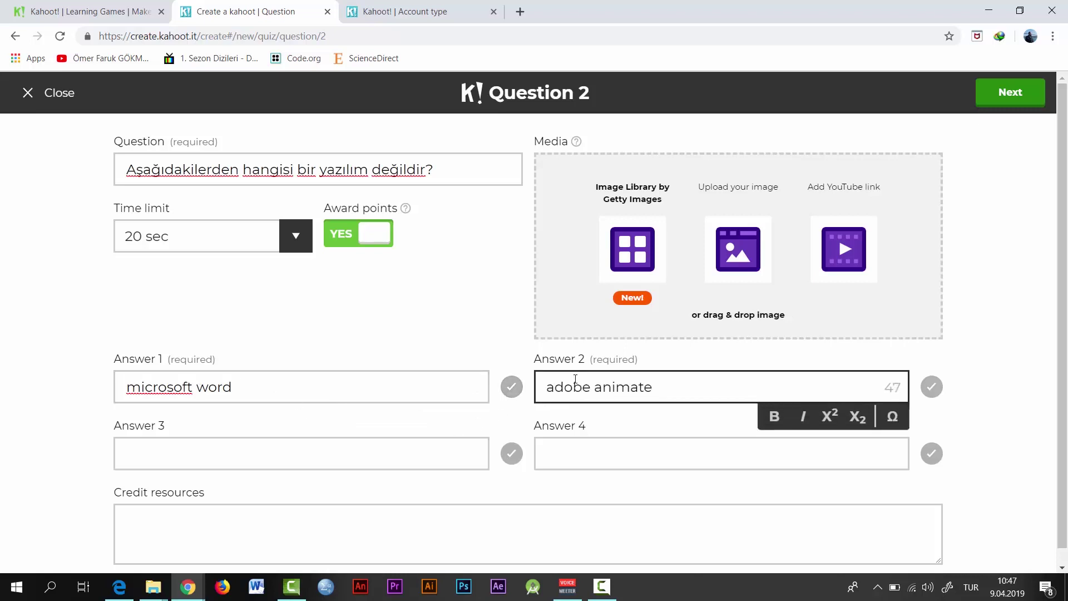
Step: Enter "harddisk" as Answer 3 and "işletim sistemi" as Answer 4 of Question 2
left_click(337, 462)
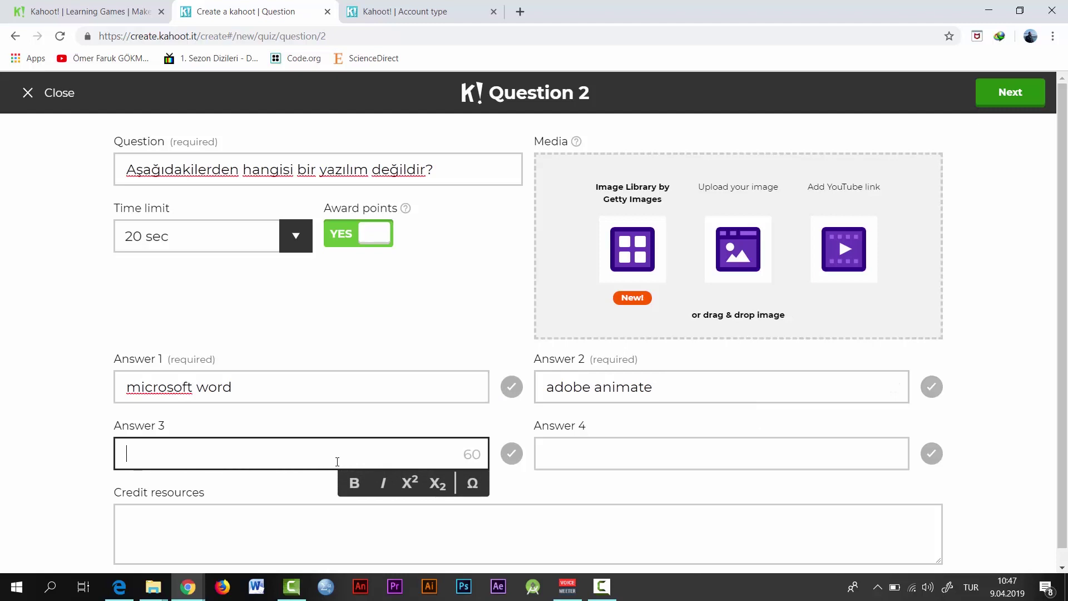
type("harddisk")
key("Tab")
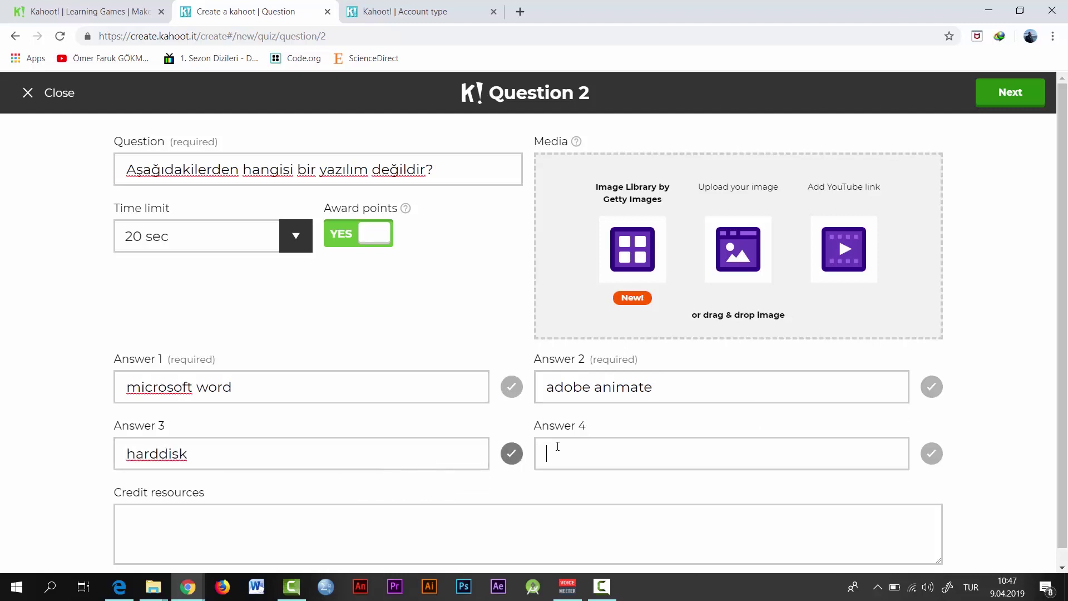
left_click(557, 446)
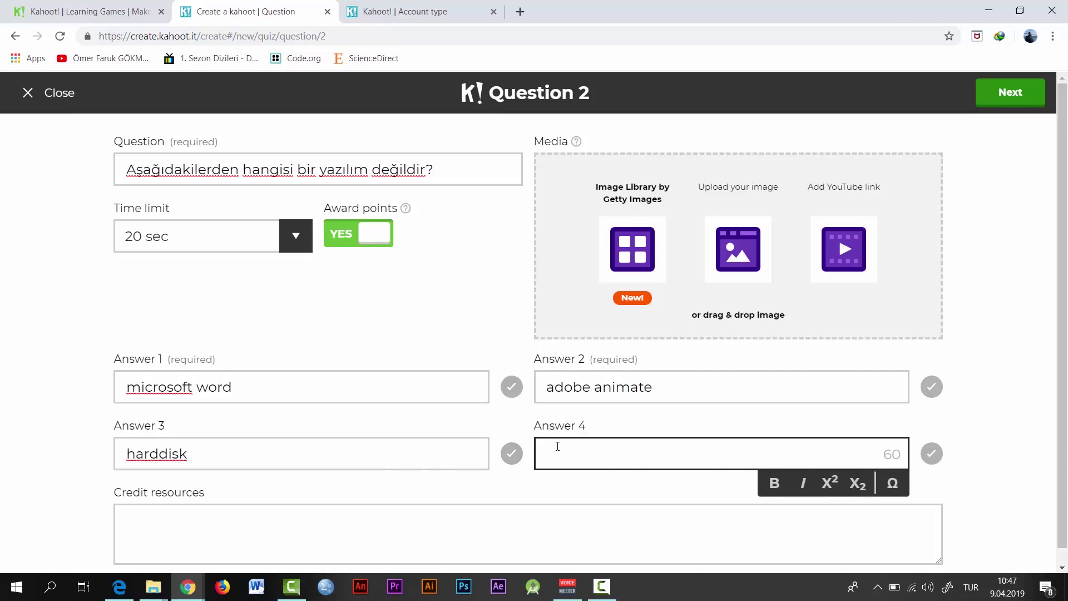
type("işletim sistemi")
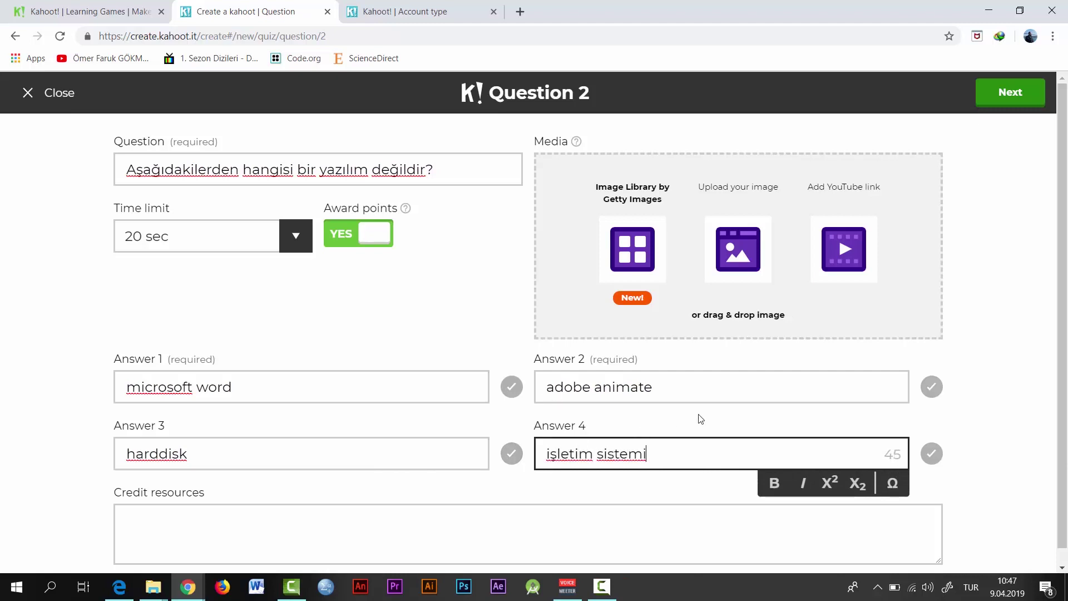
Step: Mark Answer 3, "harddisk", as the correct answer and finish Question 2
scroll(723, 418, "down", 1)
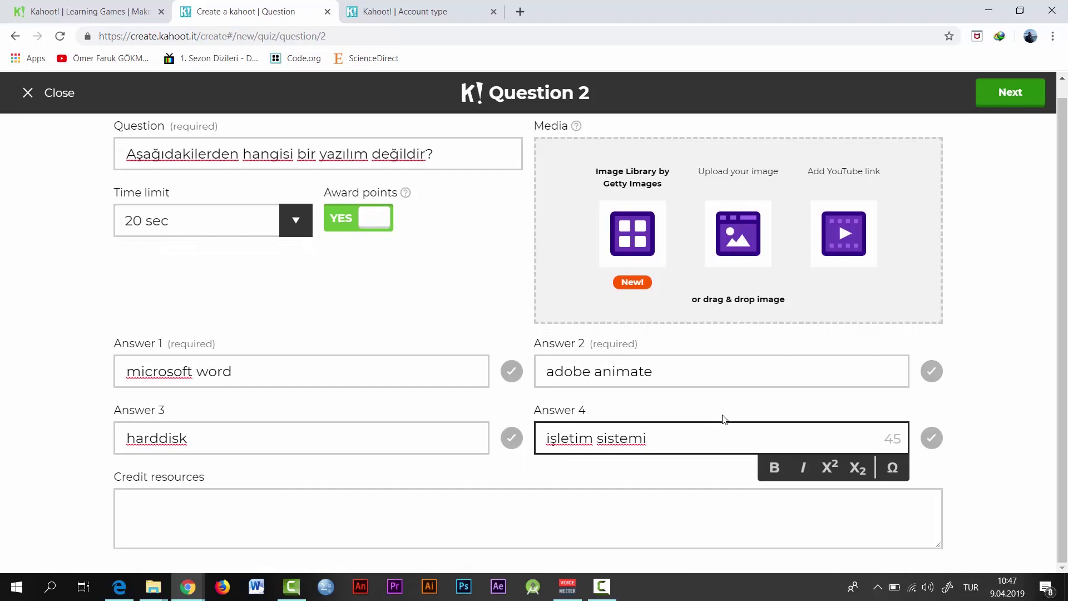
left_click(512, 445)
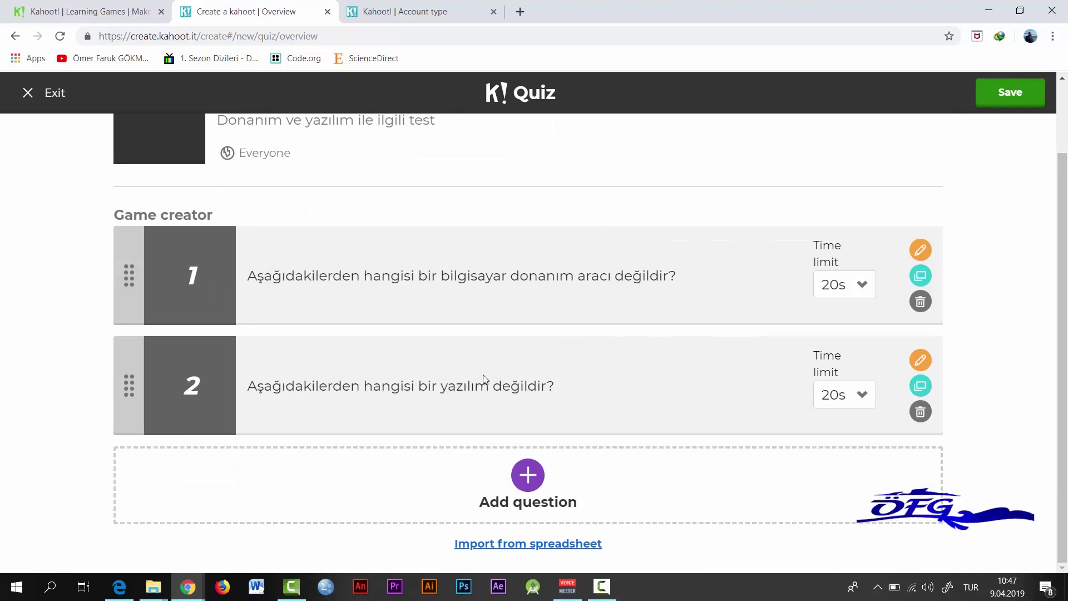
Step: Review the two questions in the quiz overview and save the Bilgisayar quiz
scroll(523, 339, "up", 1)
scroll(526, 336, "down", 1)
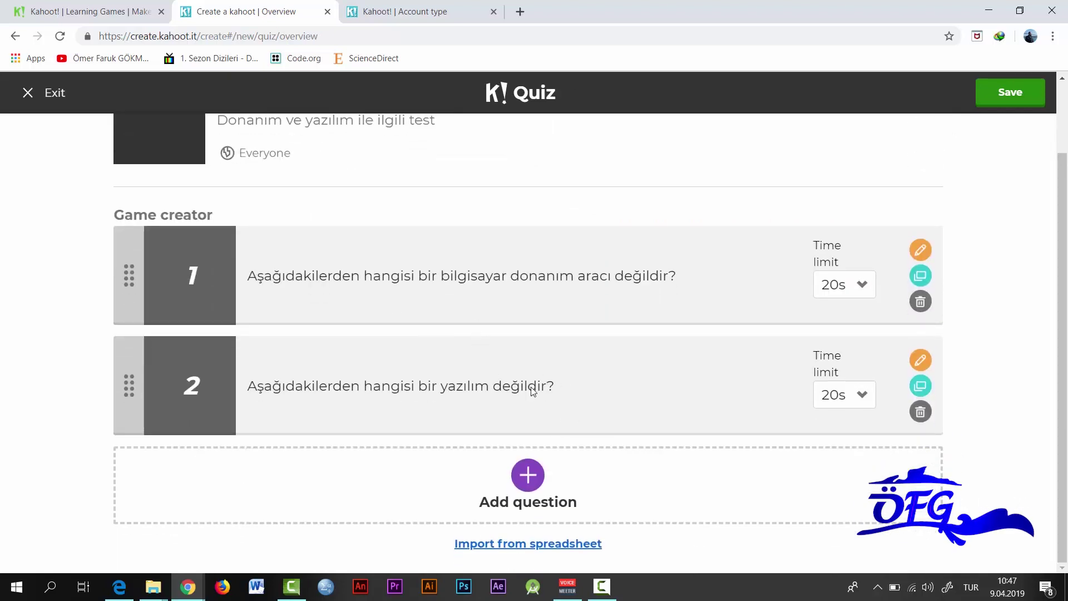
scroll(500, 345, "up", 1)
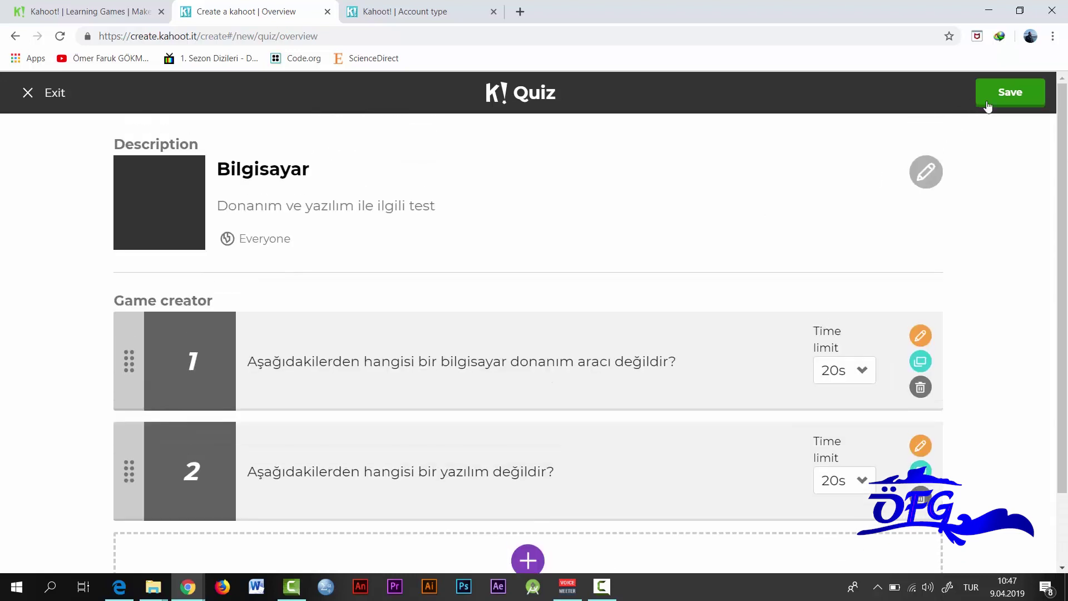
left_click(1011, 93)
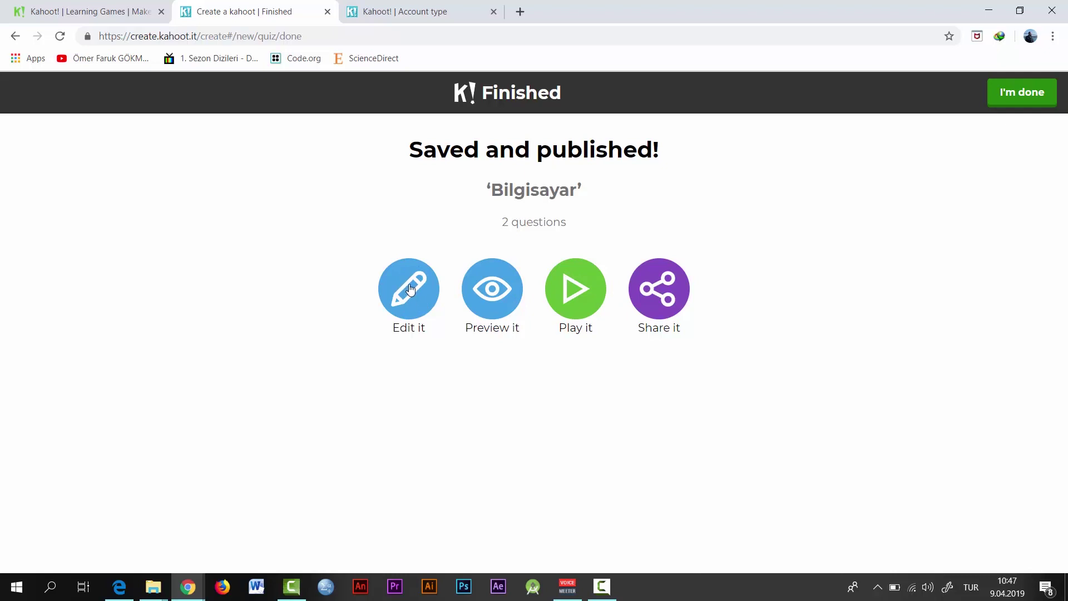
Step: Preview the saved quiz, look over its game modes and simulated phone, and return to the finished page
left_click(494, 299)
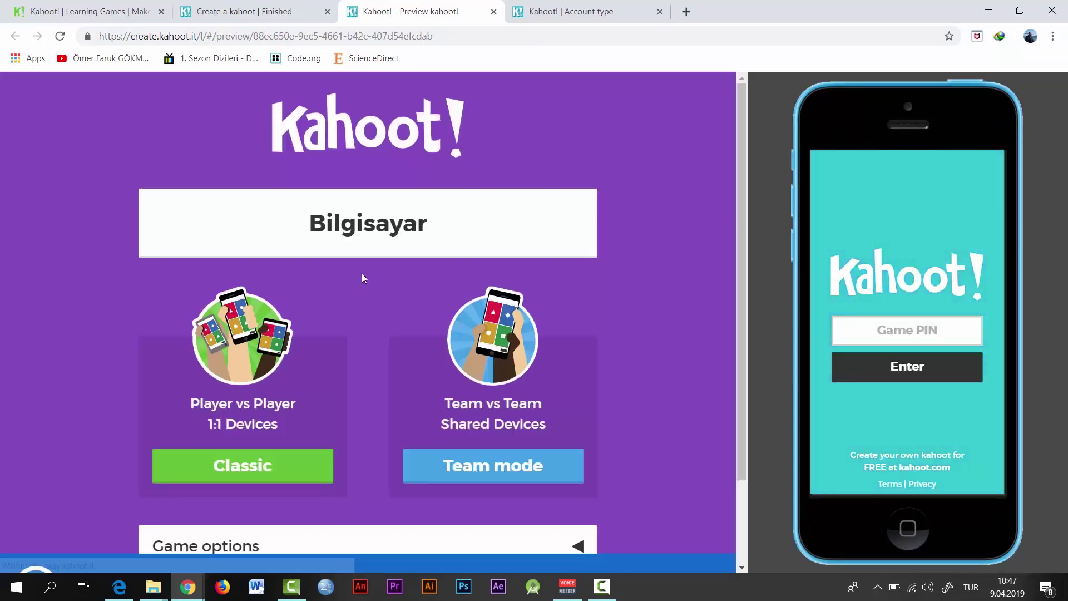
scroll(359, 279, "down", 2)
scroll(298, 232, "up", 2)
scroll(342, 262, "down", 1)
scroll(324, 319, "down", 1)
scroll(345, 306, "up", 2)
scroll(345, 306, "down", 2)
scroll(339, 282, "up", 2)
left_click(250, 11)
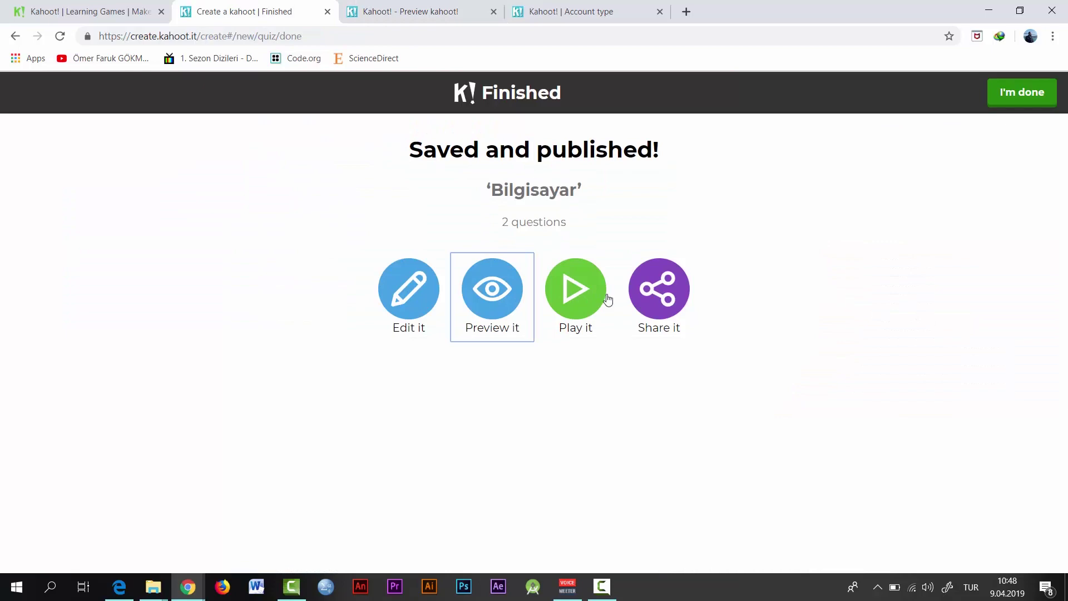
Step: Show the sharing options for the Bilgisayar quiz and look over the social, link and username choices
left_click(670, 300)
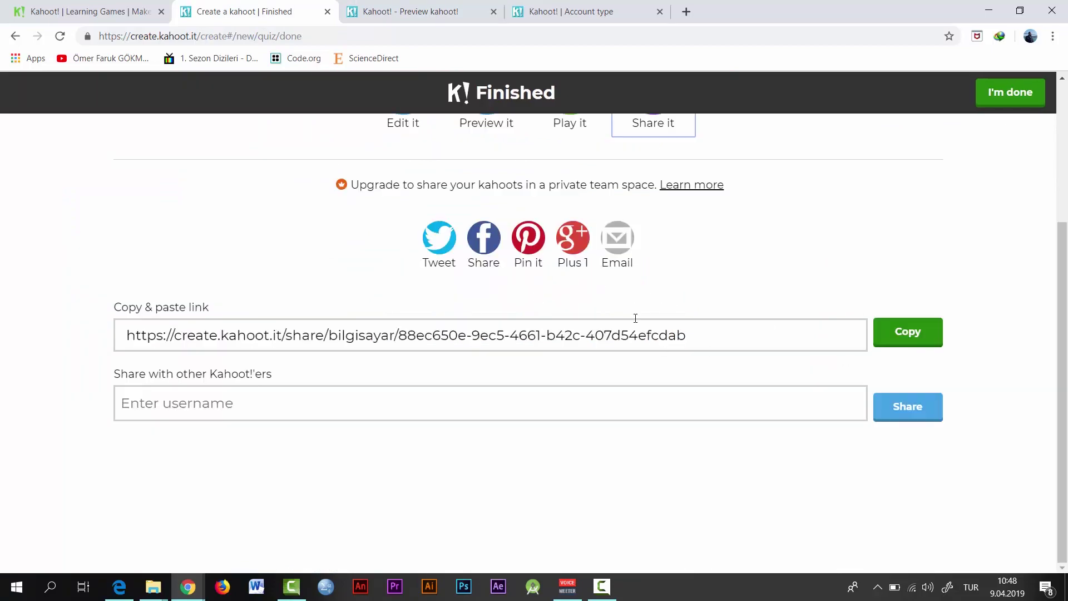
scroll(468, 240, "up", 3)
scroll(501, 323, "down", 3)
scroll(529, 264, "up", 3)
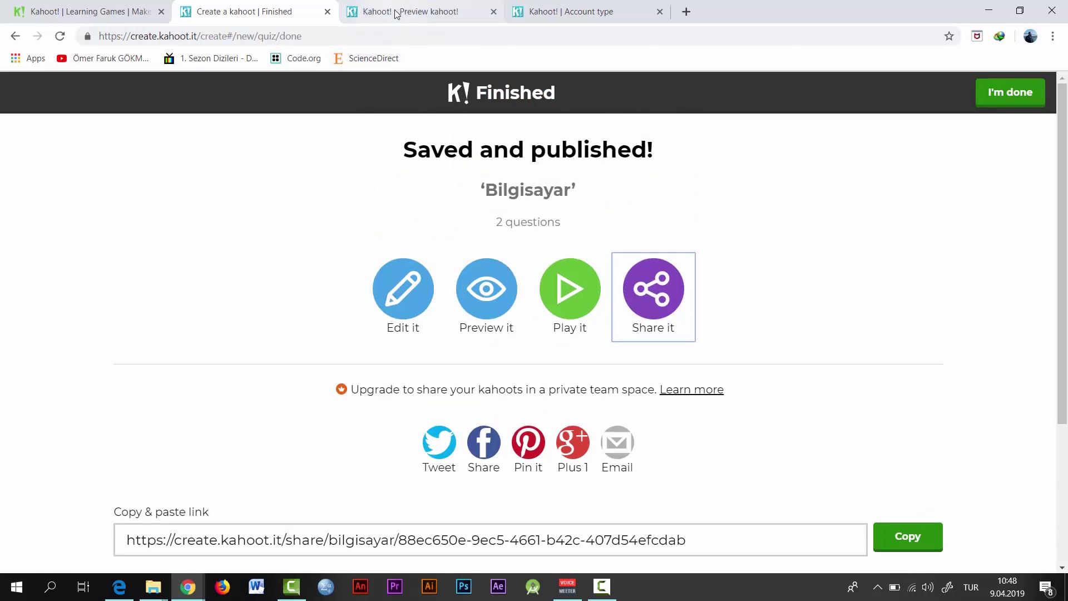
Step: Launch the Bilgisayar quiz for play in Classic Player vs Player mode
left_click(568, 294)
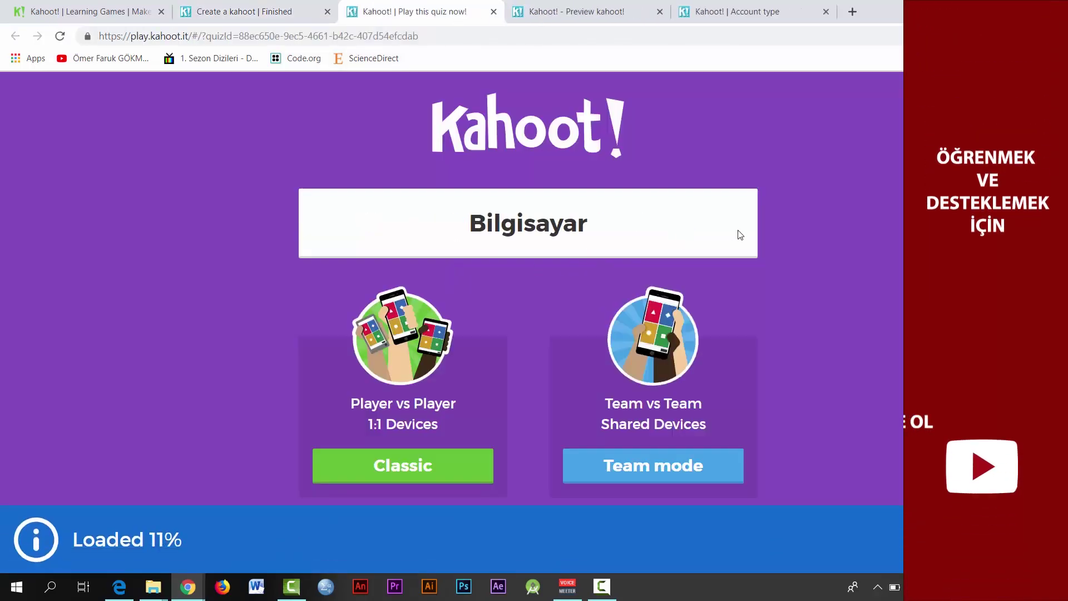
scroll(743, 259, "down", 2)
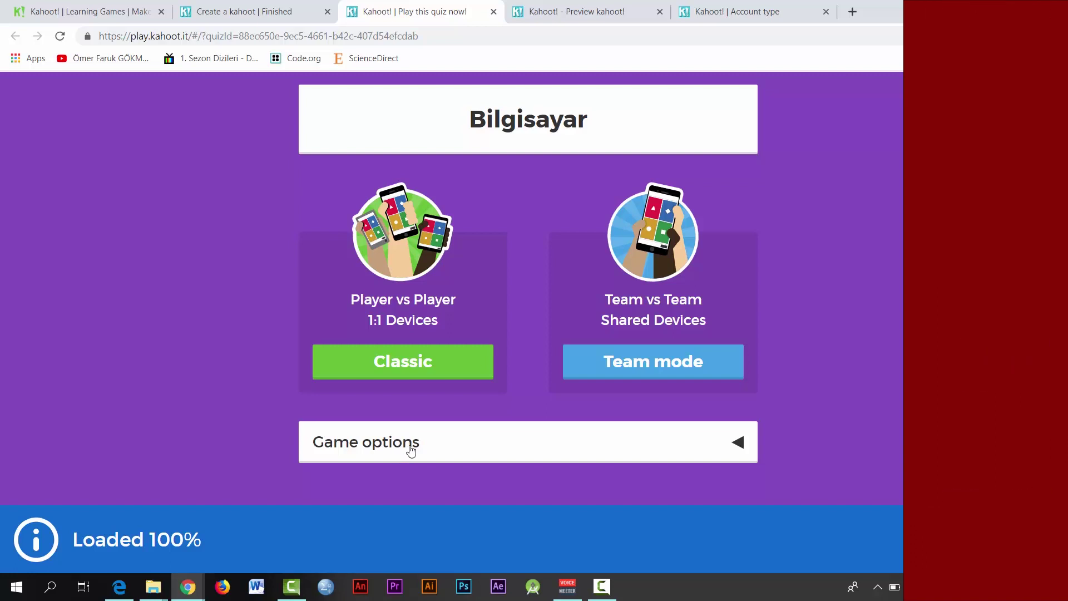
left_click(406, 366)
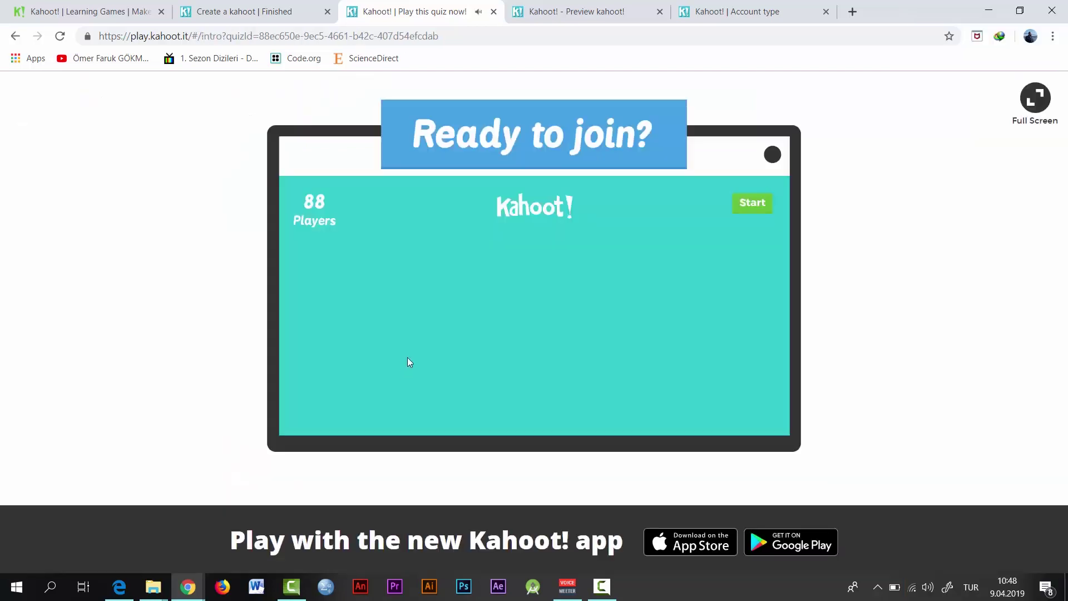